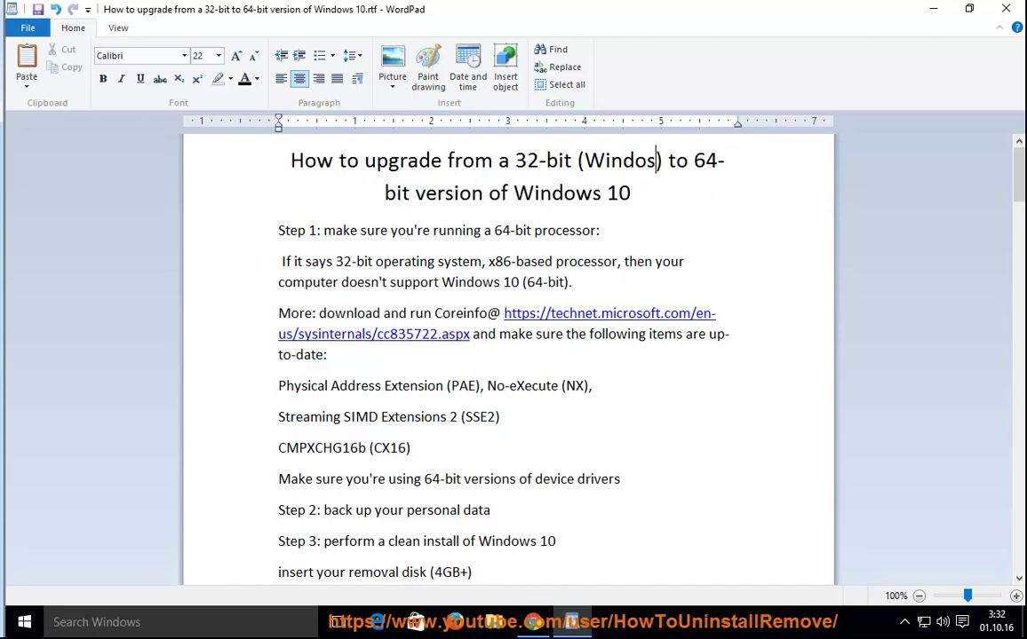
- Complete the title's parenthetical as "(Windows 10)" and highlight "64-bit processor" in the Step 1 line
{"action": "type", "text": "10"}
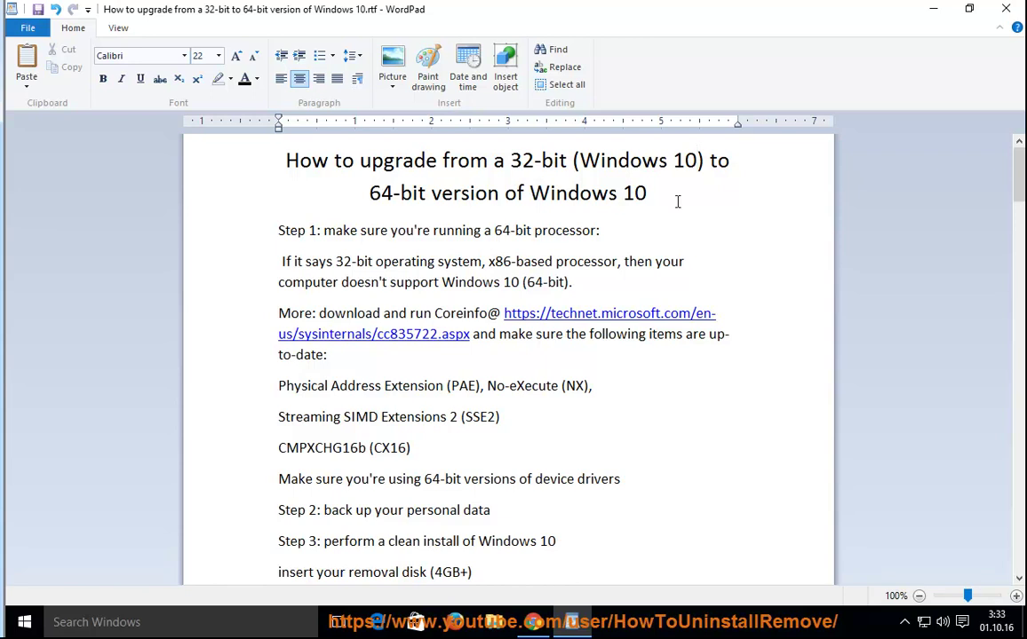
{"action": "left_click_drag", "start_coordinate": [601, 235], "coordinate": [295, 231]}
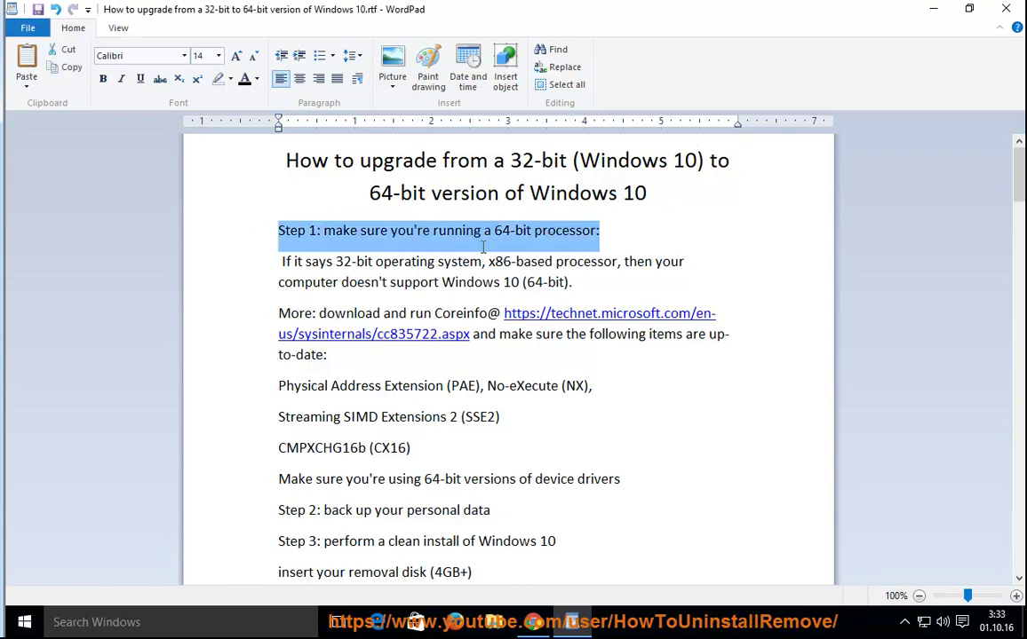
{"action": "left_click", "coordinate": [603, 249]}
{"action": "left_click_drag", "start_coordinate": [599, 234], "coordinate": [497, 233]}
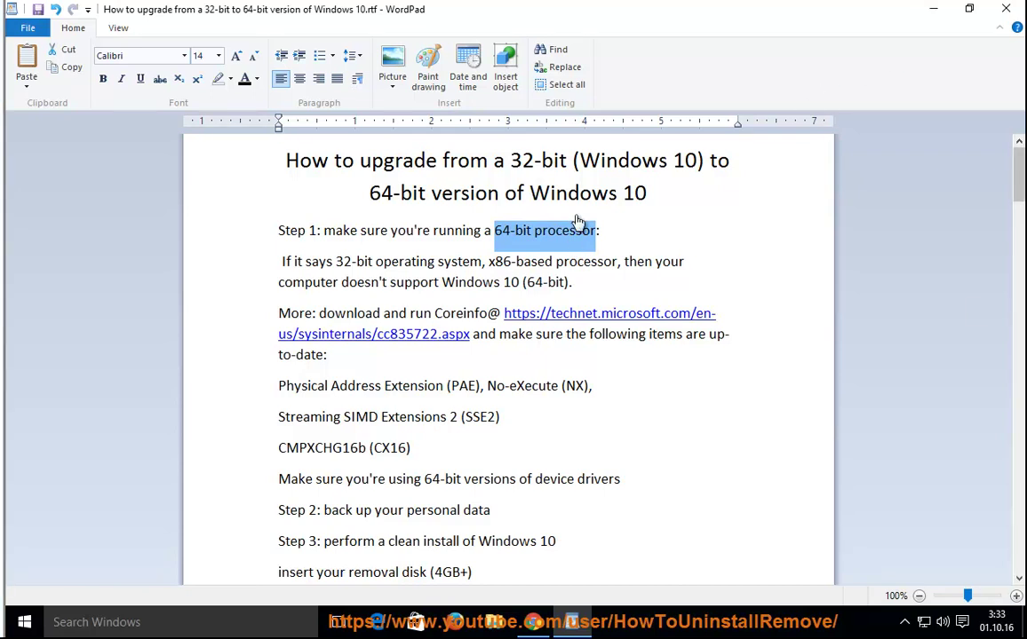
- Minimize the document and check the system type in the properties of This PC
{"action": "left_click", "coordinate": [930, 11]}
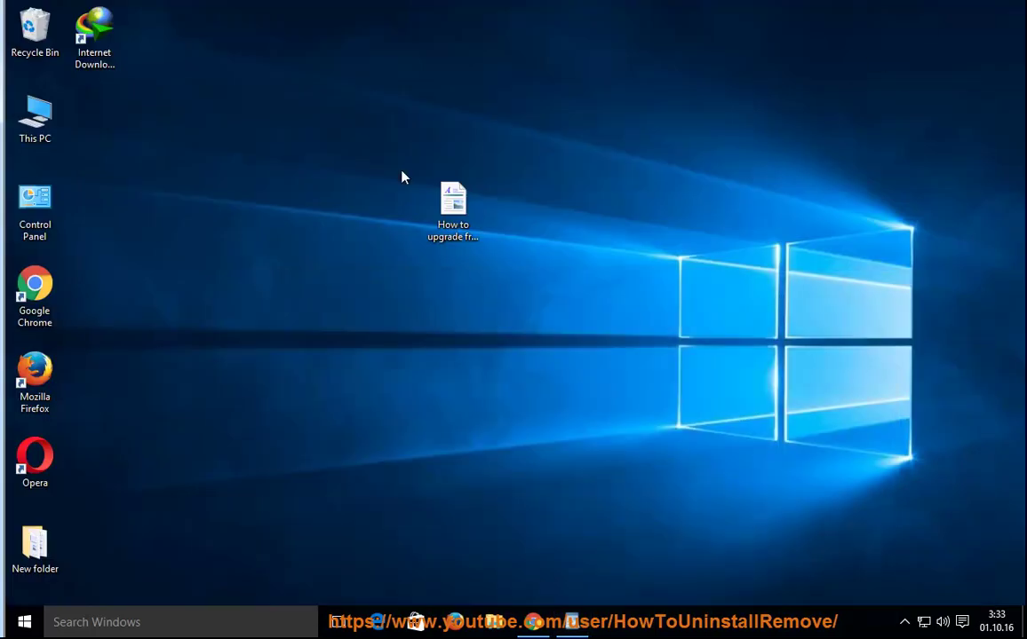
{"action": "right_click", "coordinate": [31, 111]}
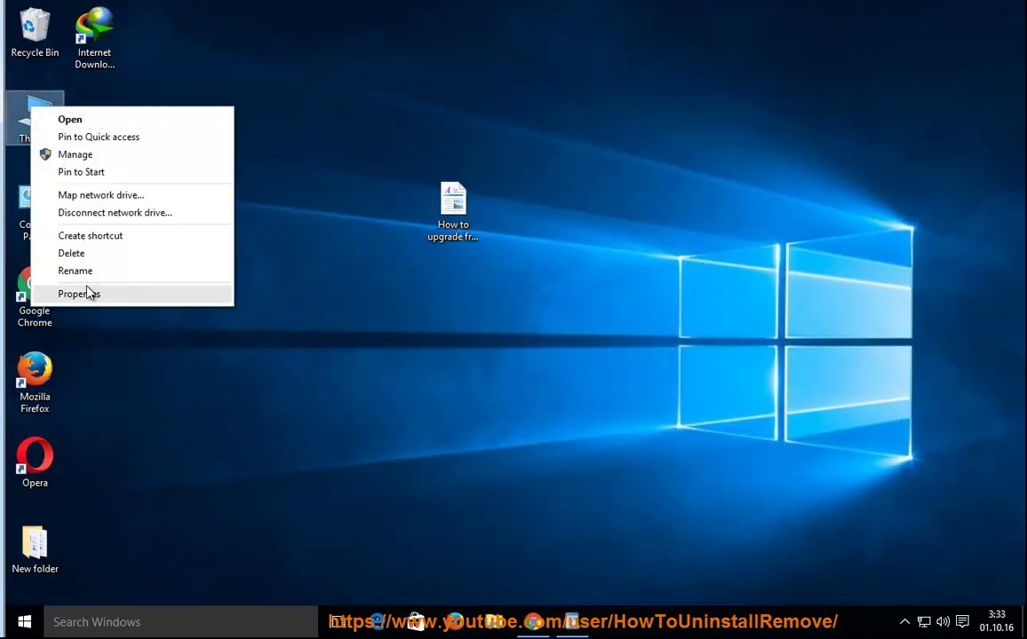
{"action": "left_click", "coordinate": [92, 298]}
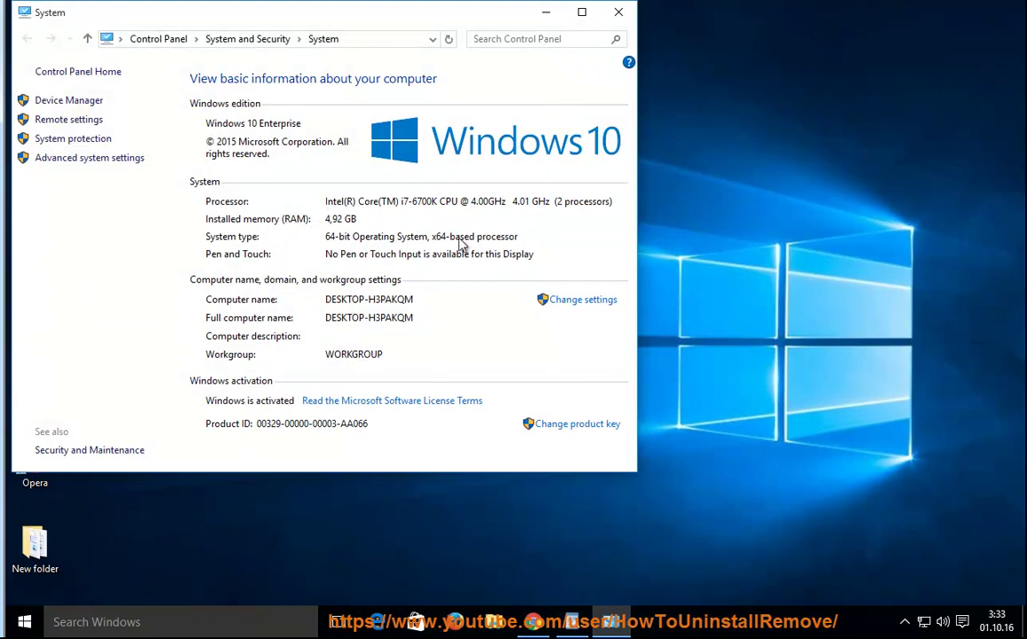
{"action": "left_click", "coordinate": [616, 12]}
- Search Windows for "system", open System Information and highlight the System Type entry
{"action": "left_click", "coordinate": [93, 621]}
{"action": "type", "text": "system"}
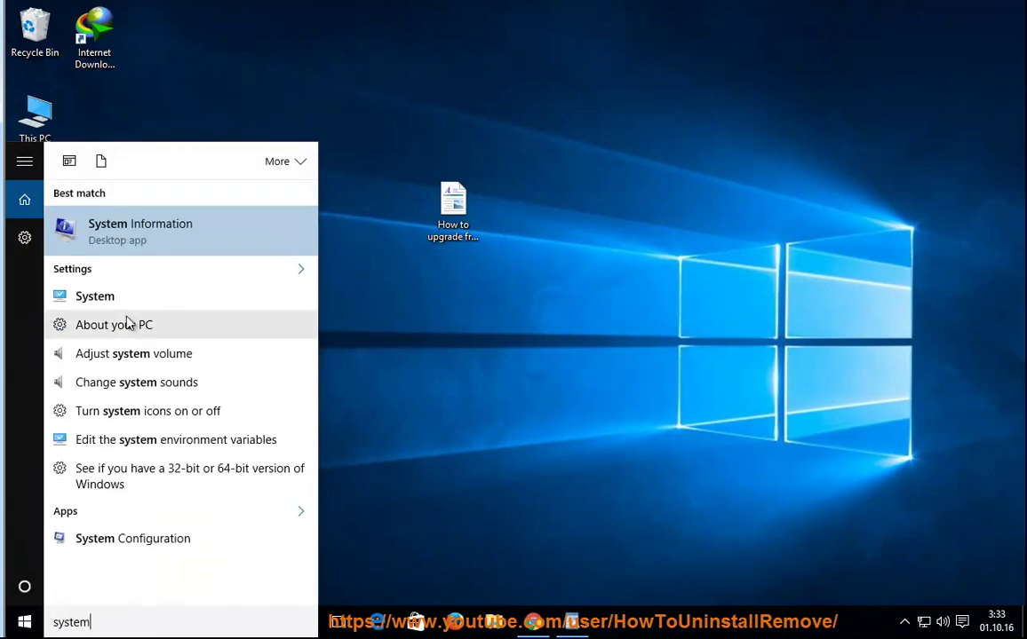
{"action": "left_click", "coordinate": [173, 249]}
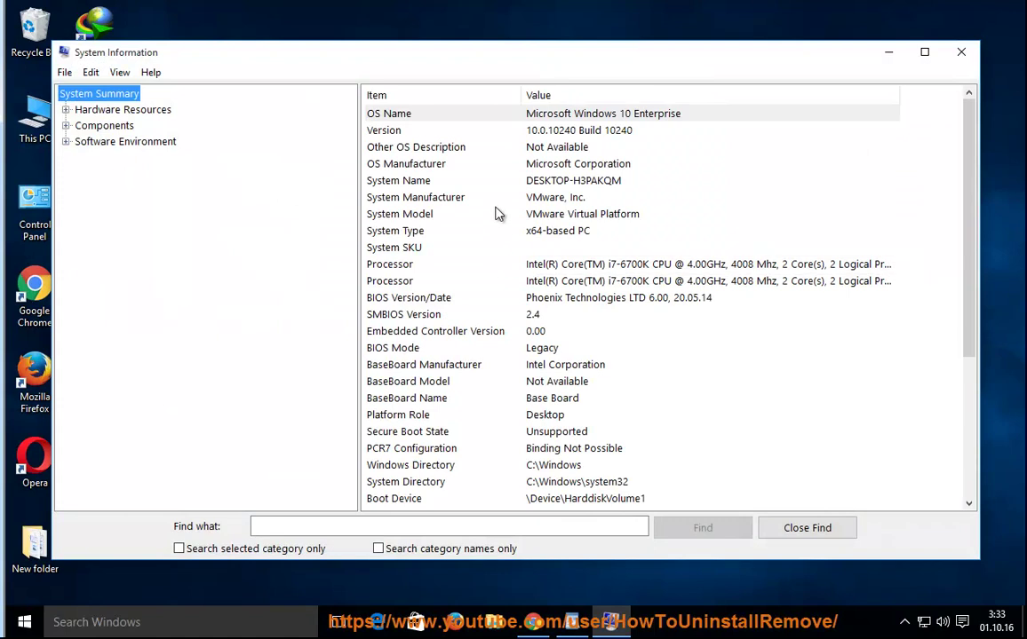
{"action": "left_click", "coordinate": [391, 232]}
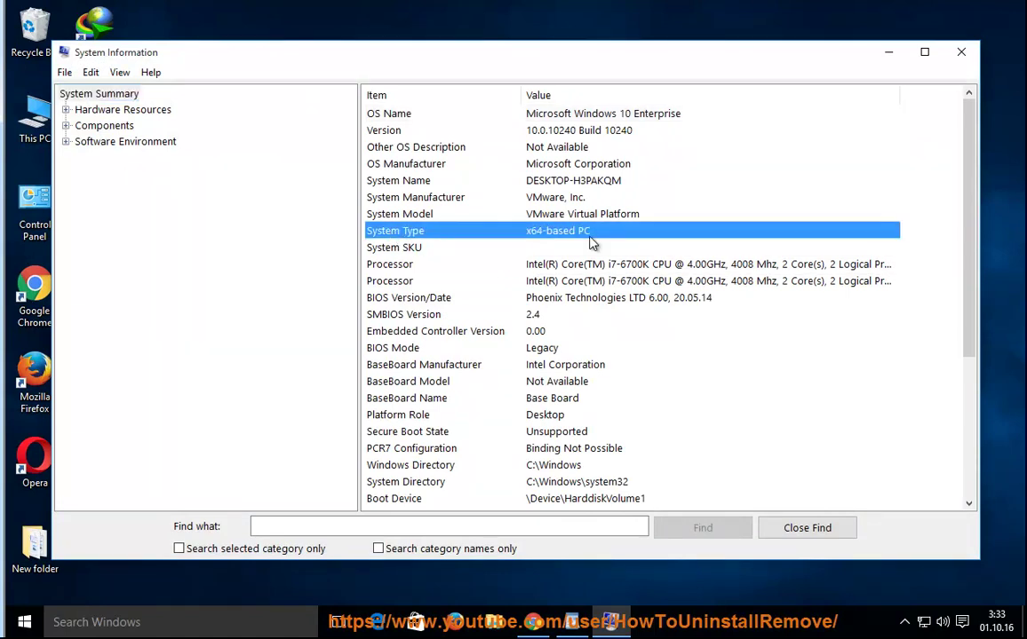
- Back in WordPad, make the paragraph starting "If it says 32-bit operating system, x86-based processor" bold and red
{"action": "key", "text": "alt+Tab"}
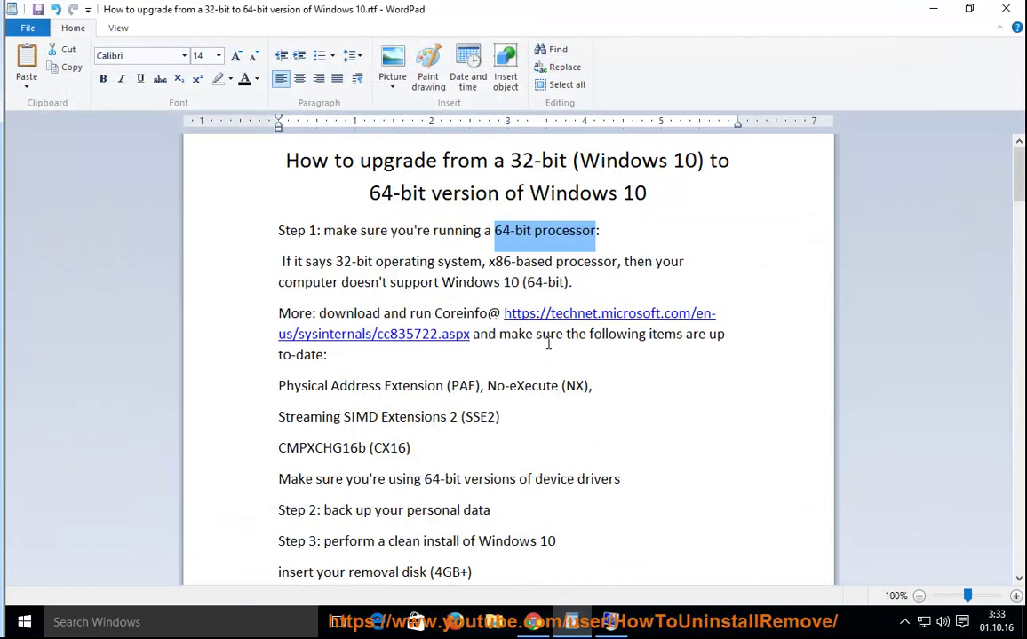
{"action": "left_click_drag", "start_coordinate": [573, 283], "coordinate": [273, 267]}
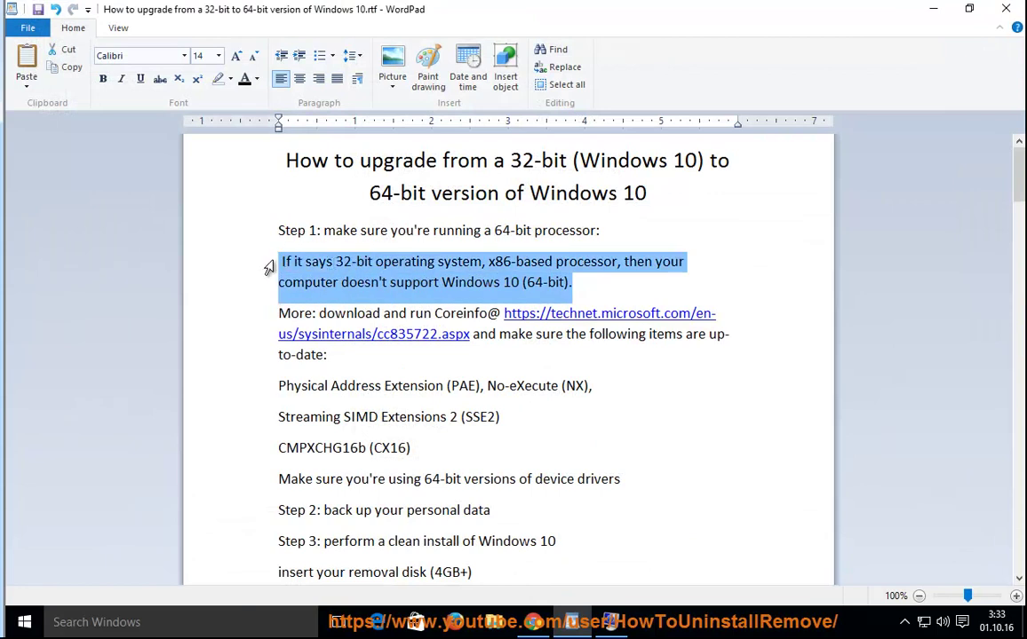
{"action": "left_click", "coordinate": [102, 78]}
{"action": "left_click", "coordinate": [257, 79]}
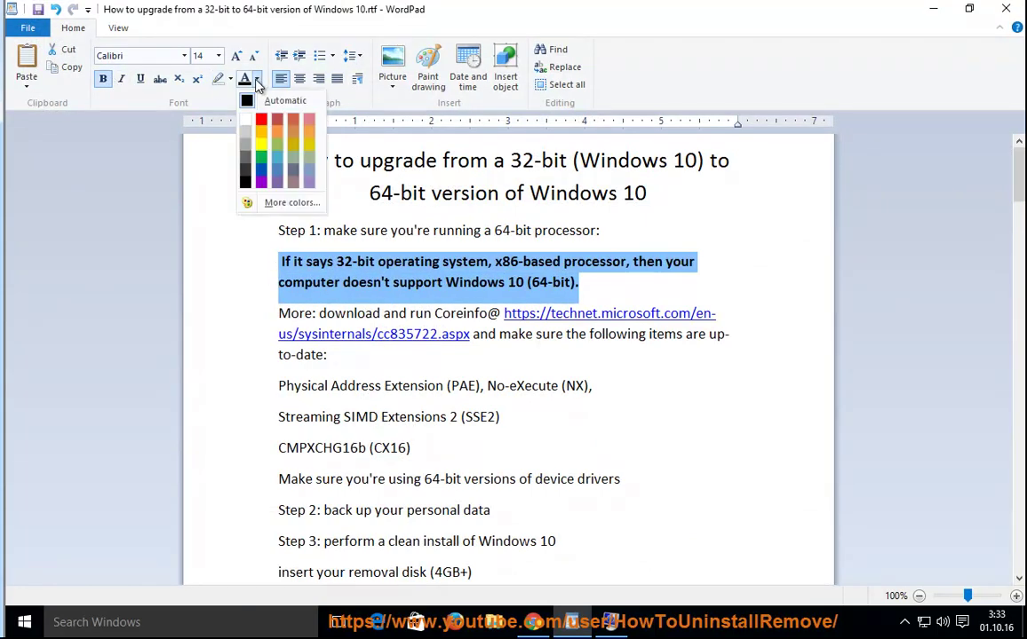
{"action": "left_click", "coordinate": [262, 119]}
{"action": "left_click", "coordinate": [532, 261]}
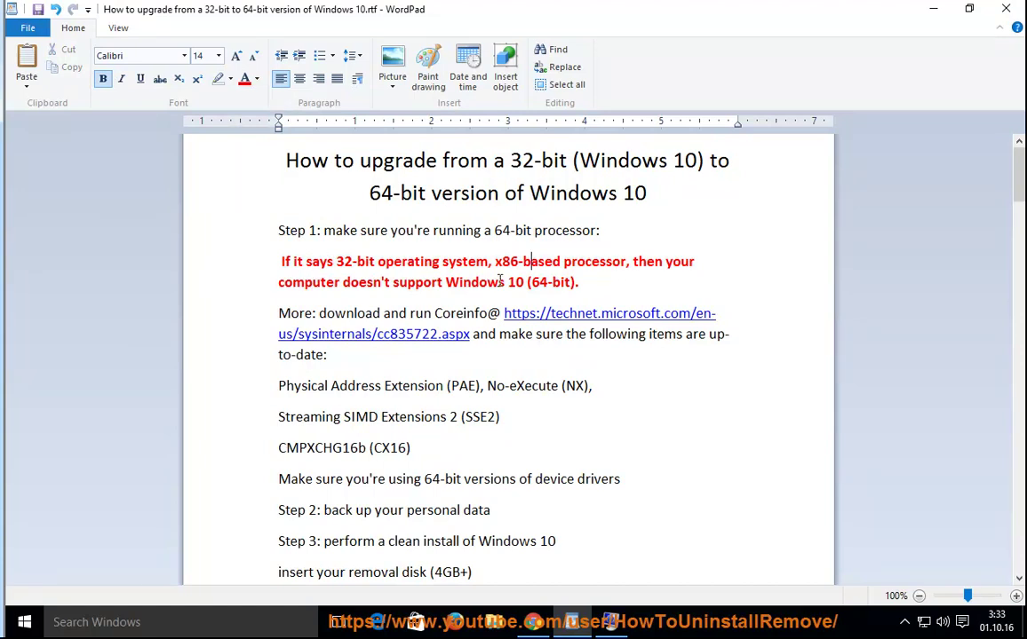
{"action": "left_click_drag", "start_coordinate": [423, 282], "coordinate": [561, 284]}
{"action": "left_click", "coordinate": [547, 281]}
- Turn the three lines from "Physical Address Extension (PAE)" to "CMPXCHG16b (CX16)" into a bulleted list
{"action": "double_click", "coordinate": [301, 312]}
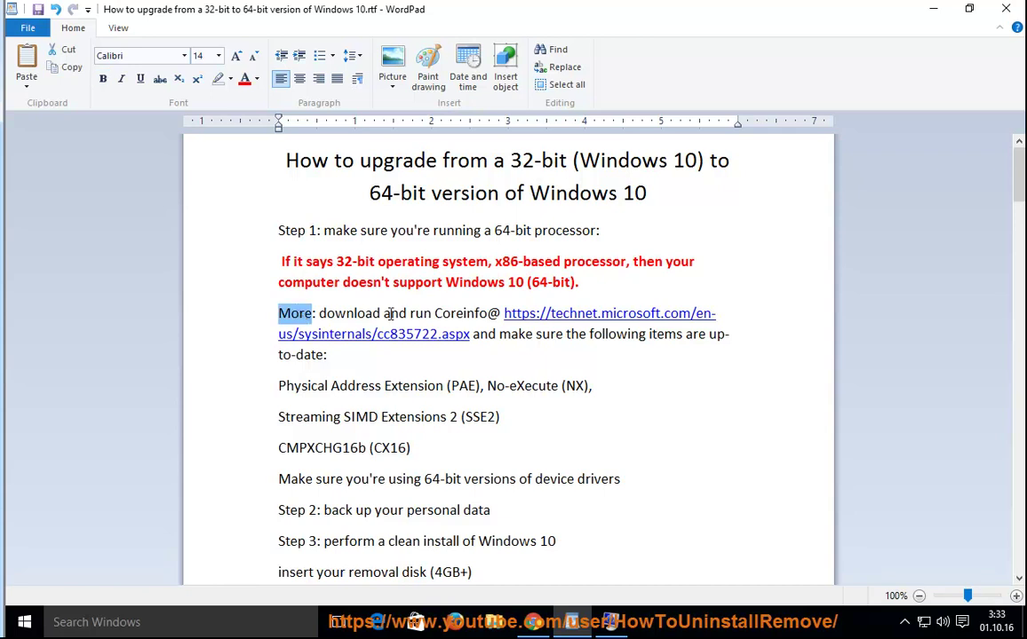
{"action": "double_click", "coordinate": [475, 315]}
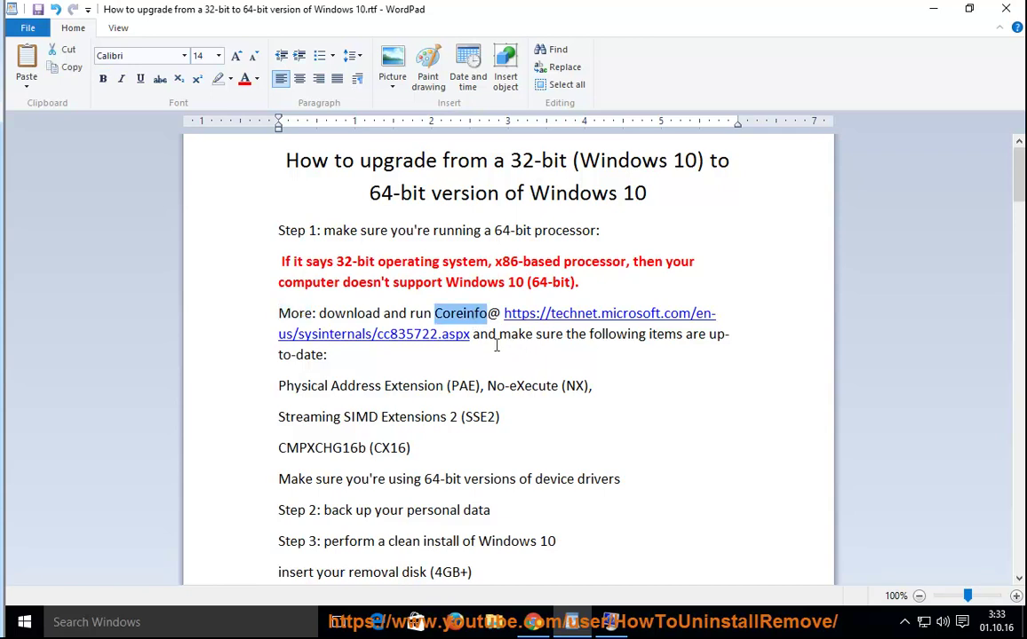
{"action": "left_click_drag", "start_coordinate": [422, 452], "coordinate": [280, 394]}
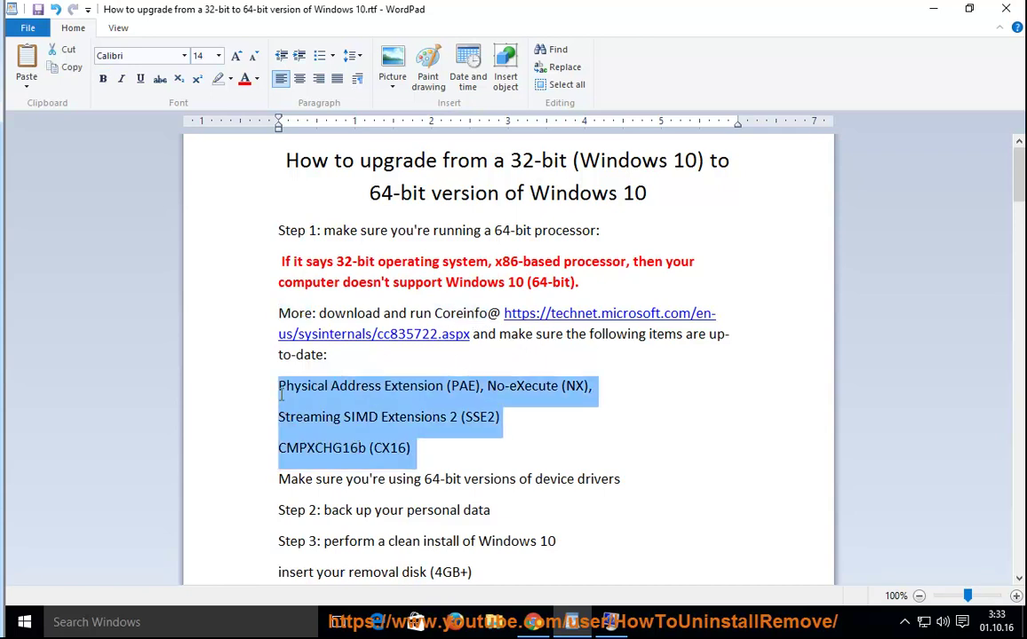
{"action": "left_click", "coordinate": [319, 55]}
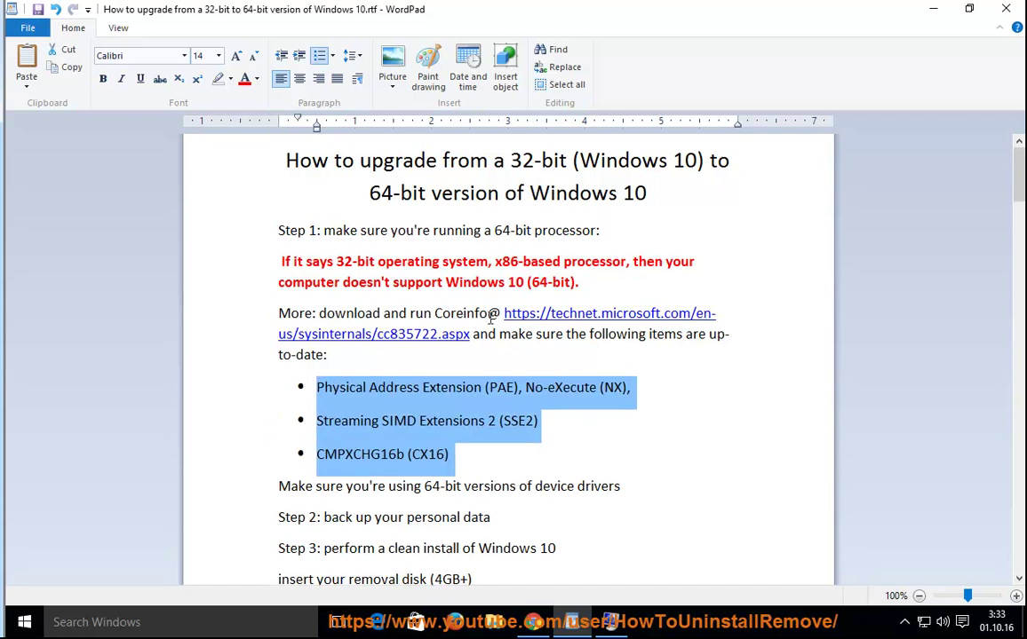
{"action": "left_click", "coordinate": [473, 341]}
{"action": "double_click", "coordinate": [515, 316]}
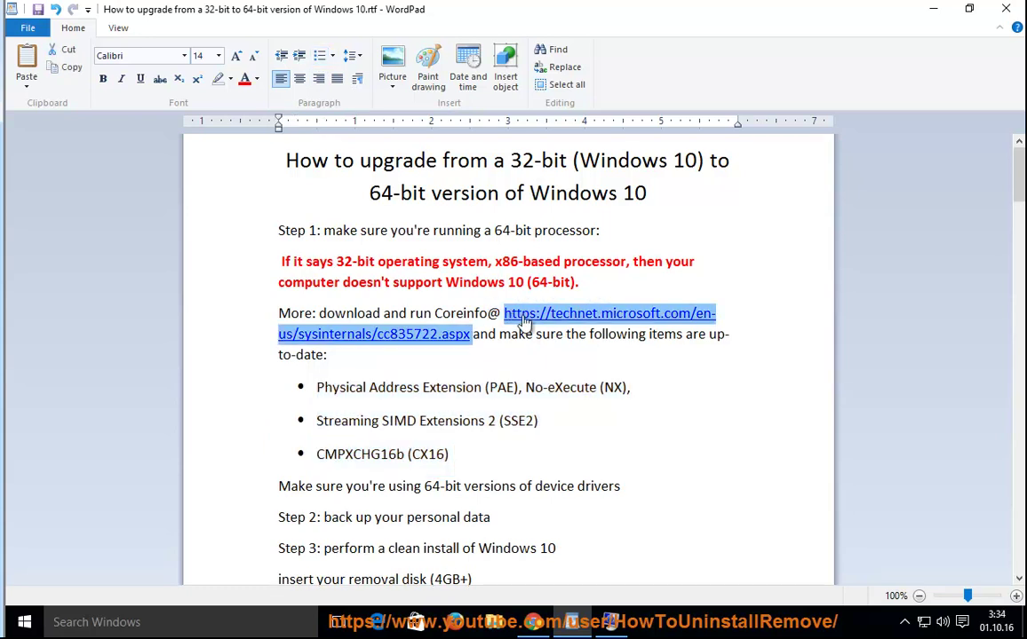
{"action": "right_click", "coordinate": [523, 321]}
{"action": "left_click", "coordinate": [540, 341]}
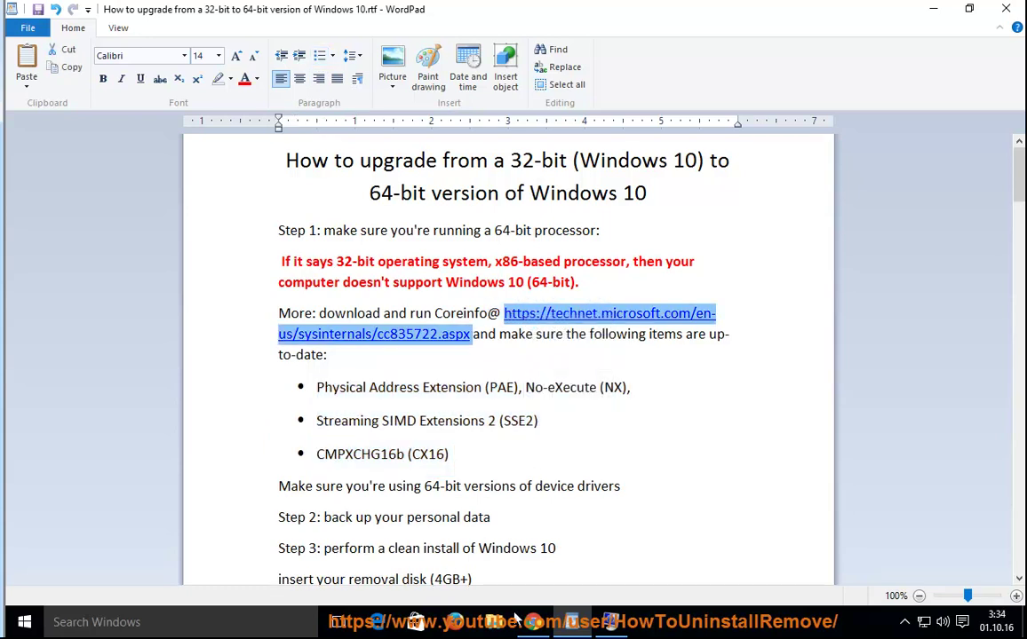
{"action": "left_click", "coordinate": [454, 622]}
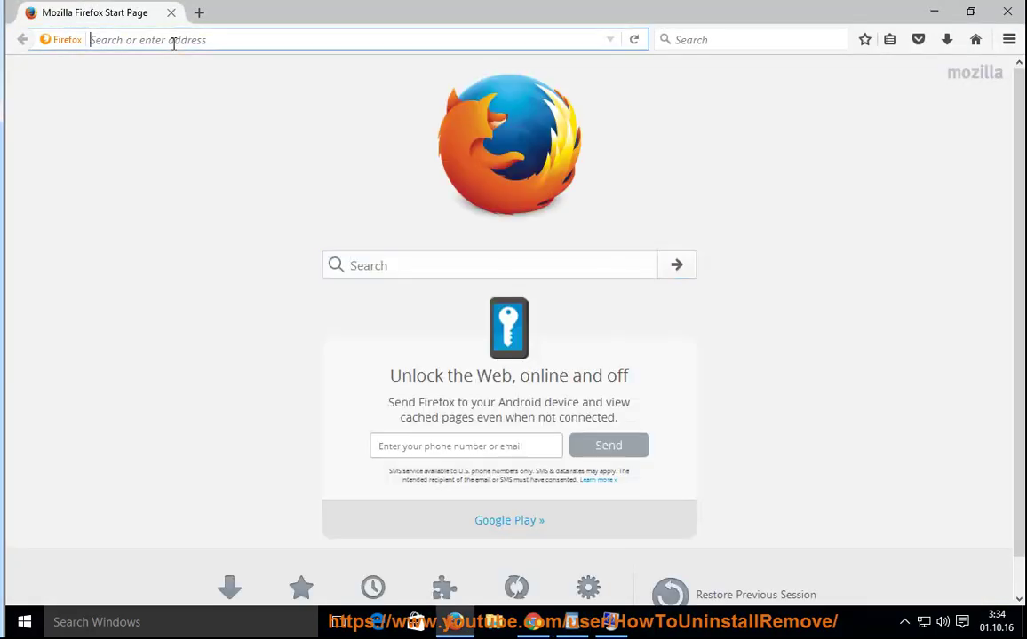
{"action": "right_click", "coordinate": [174, 43]}
{"action": "left_click", "coordinate": [202, 110]}
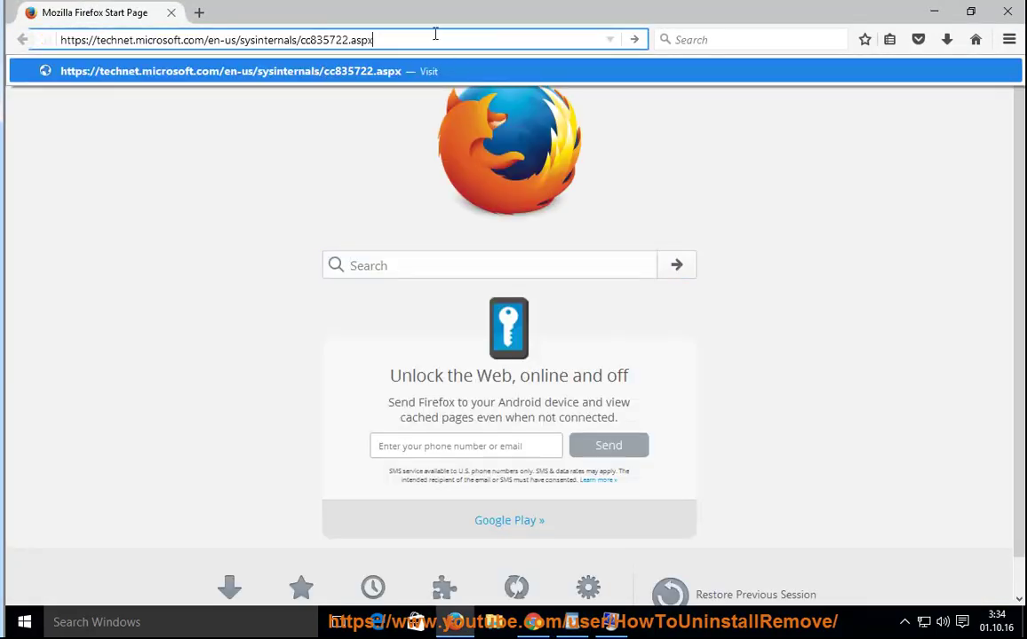
{"action": "key", "text": "Return"}
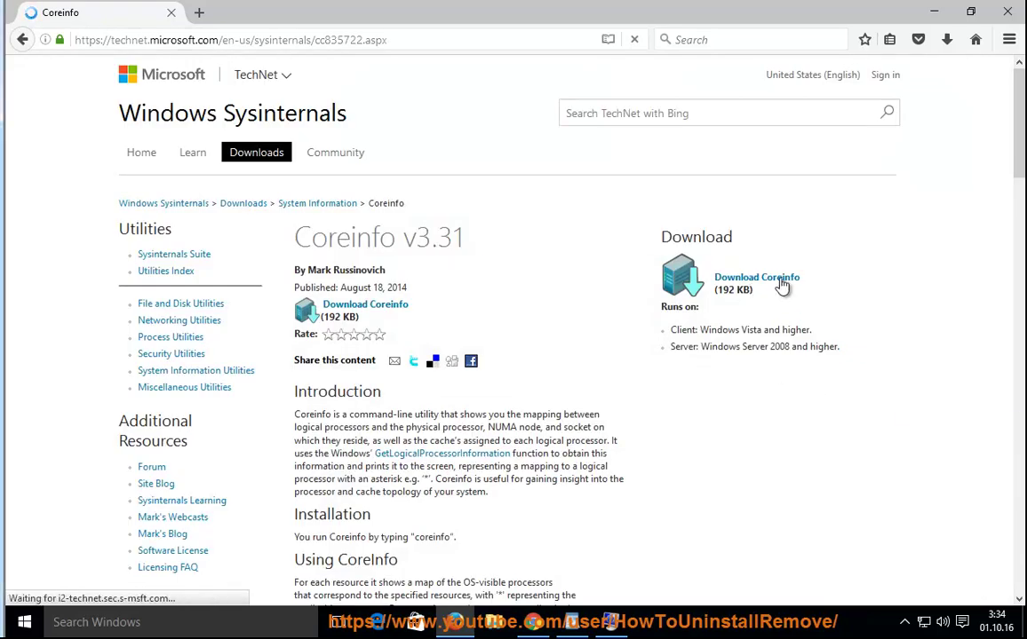
- Download Coreinfo from the Sysinternals page and show the downloaded Coreinfo.zip in its folder
{"action": "left_click", "coordinate": [764, 278]}
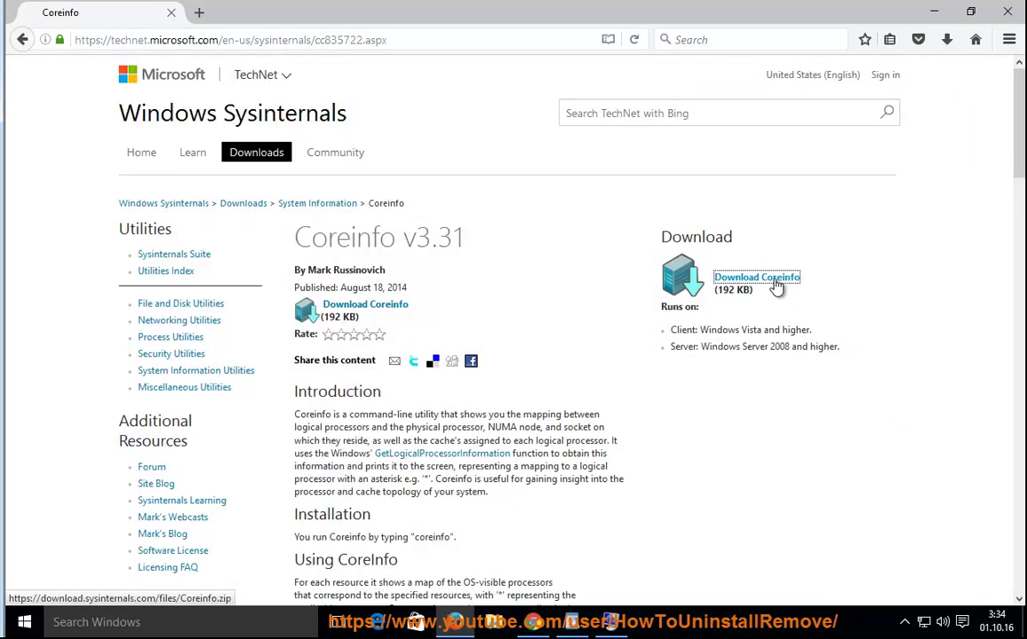
{"action": "left_click", "coordinate": [575, 392]}
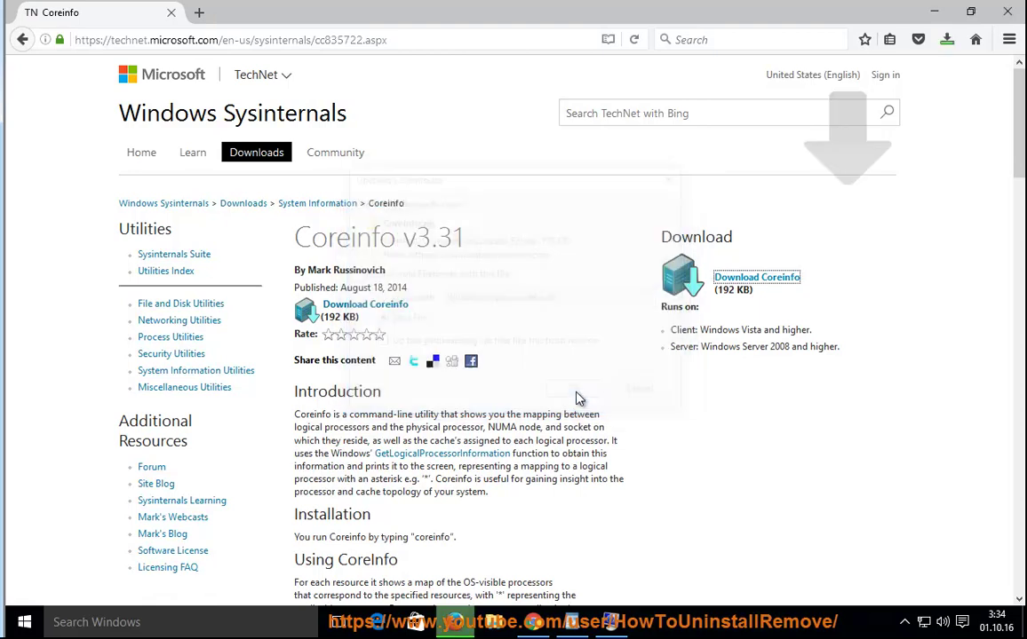
{"action": "left_click", "coordinate": [946, 39]}
{"action": "left_click", "coordinate": [935, 91]}
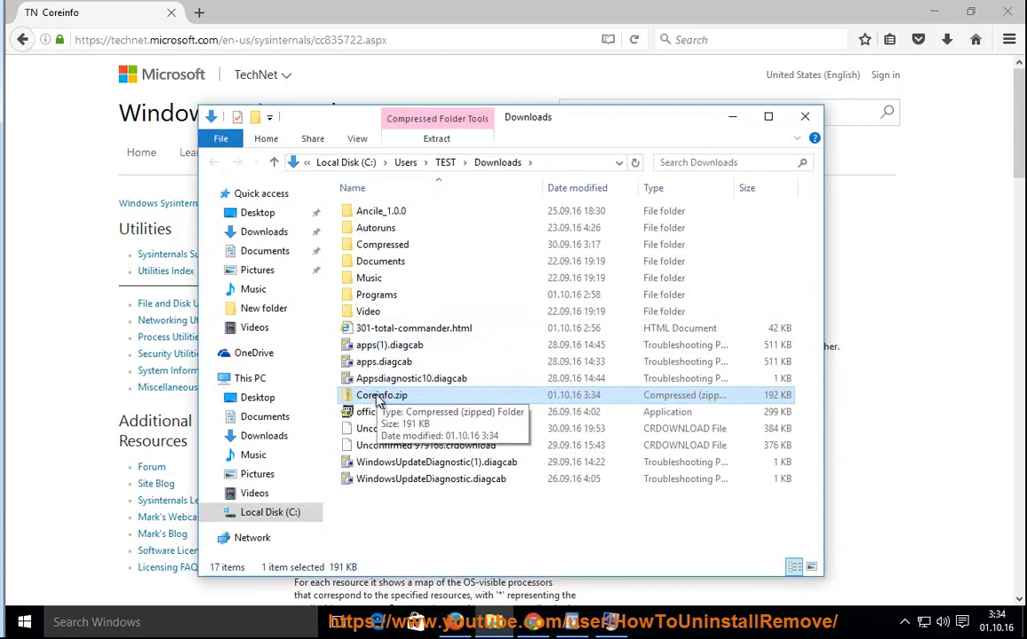
- Extract all files of Coreinfo.zip into the Downloads\Coreinfo folder
{"action": "right_click", "coordinate": [380, 397]}
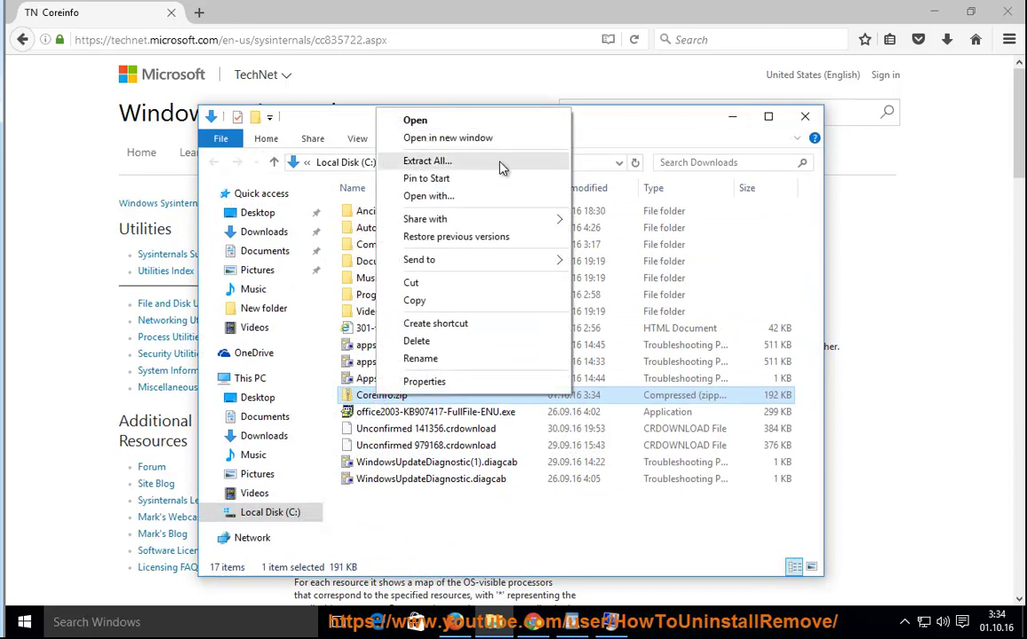
{"action": "left_click", "coordinate": [501, 168]}
{"action": "left_click", "coordinate": [663, 465]}
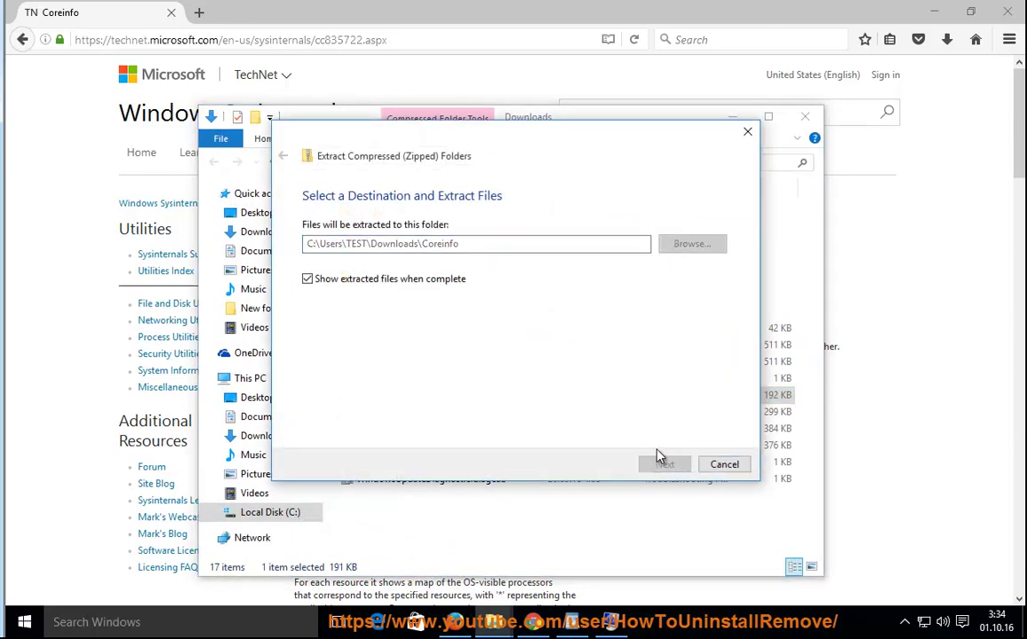
- Run Coreinfo.exe as administrator, allow it to make changes and accept its license agreement
{"action": "left_click", "coordinate": [400, 236]}
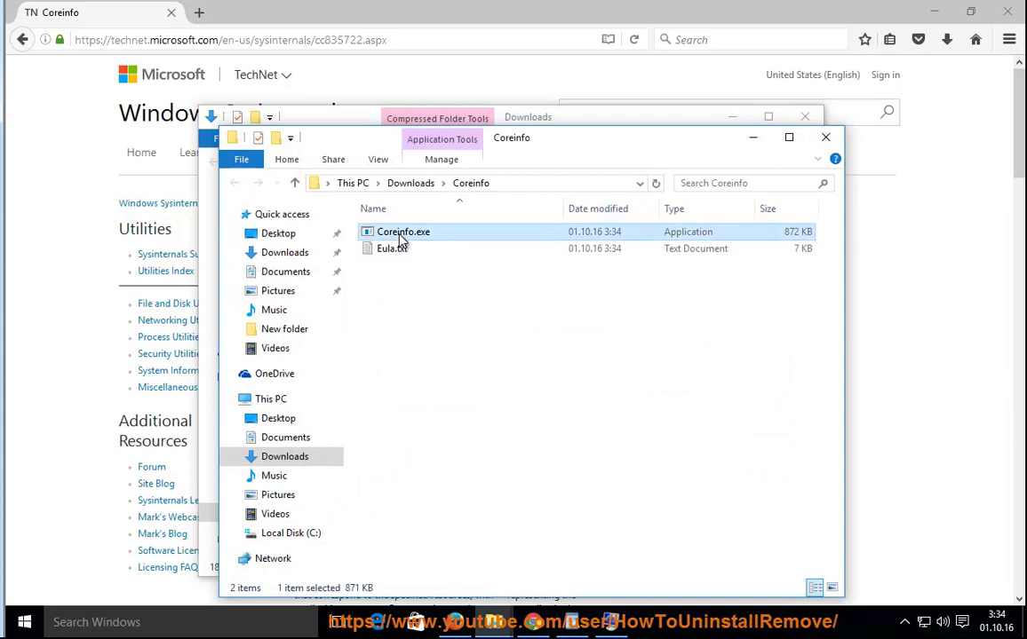
{"action": "right_click", "coordinate": [430, 233]}
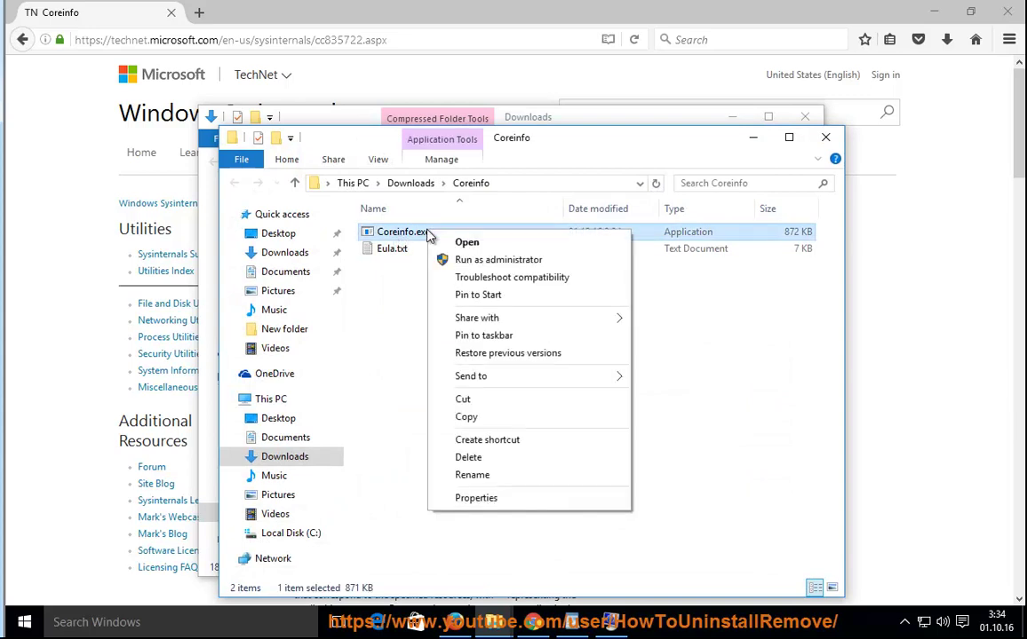
{"action": "left_click", "coordinate": [554, 266]}
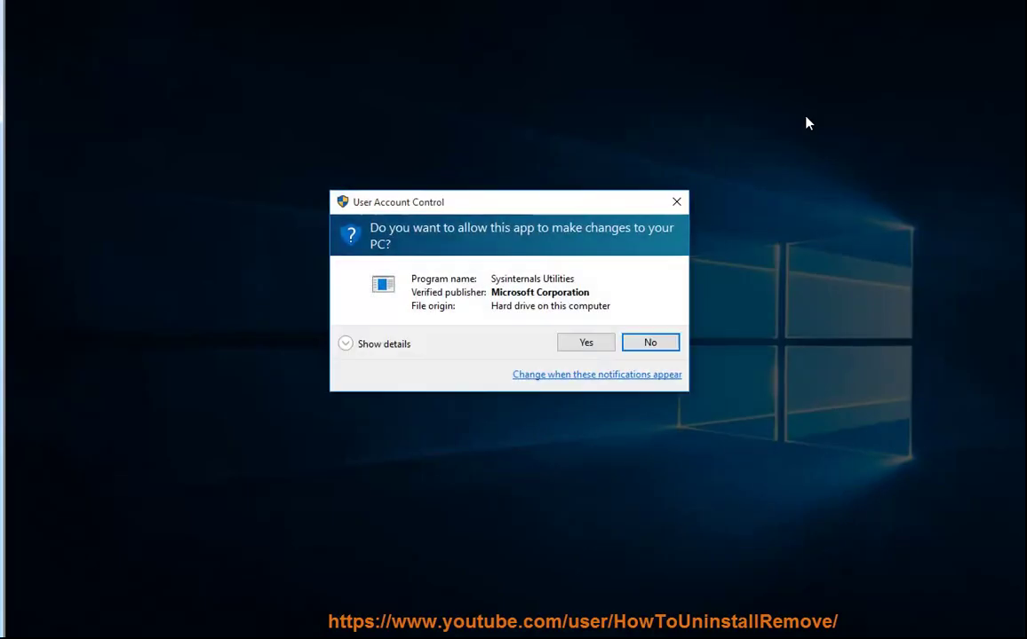
{"action": "left_click", "coordinate": [360, 344]}
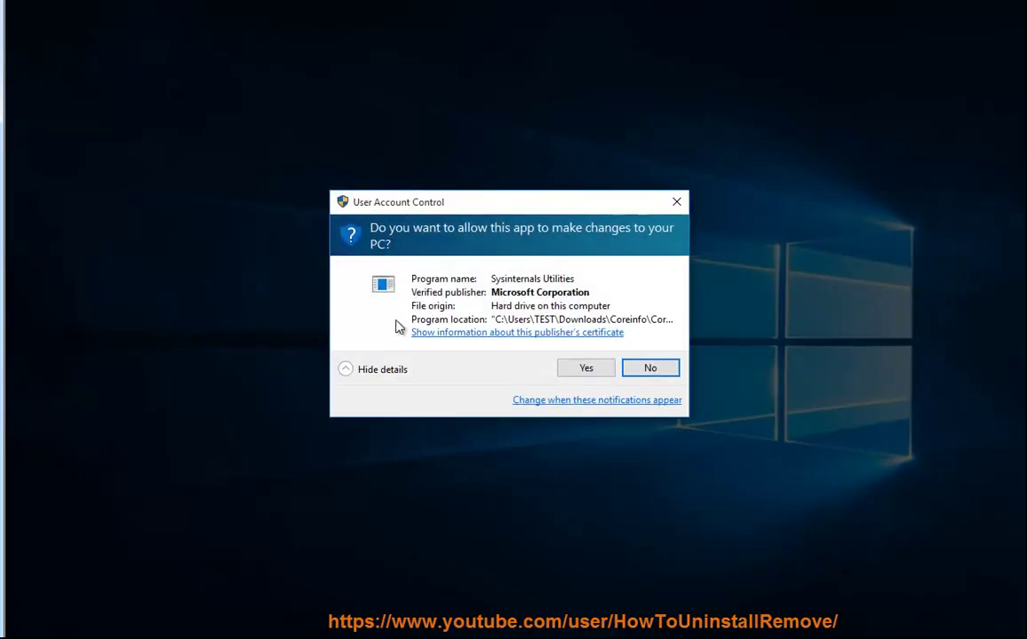
{"action": "left_click", "coordinate": [584, 369]}
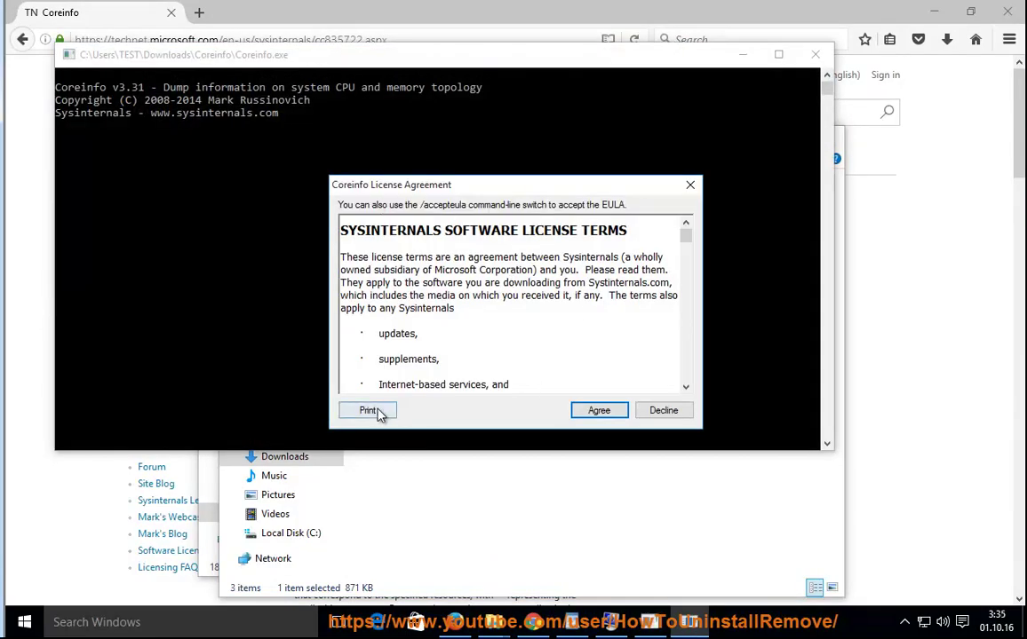
{"action": "left_click", "coordinate": [599, 410]}
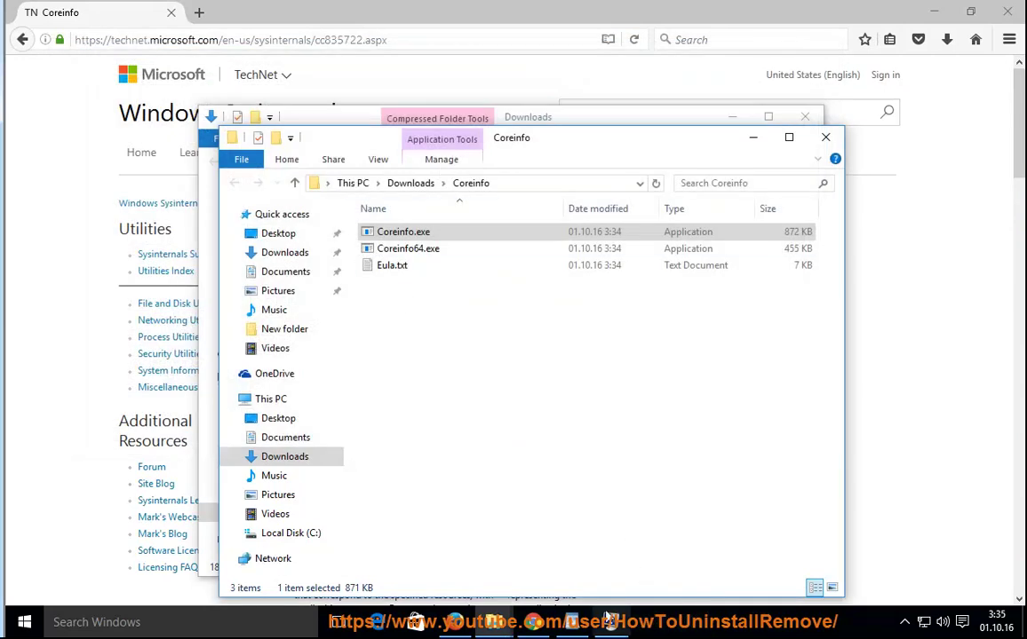
- Close the Coreinfo and Downloads folder windows
{"action": "left_click", "coordinate": [442, 301]}
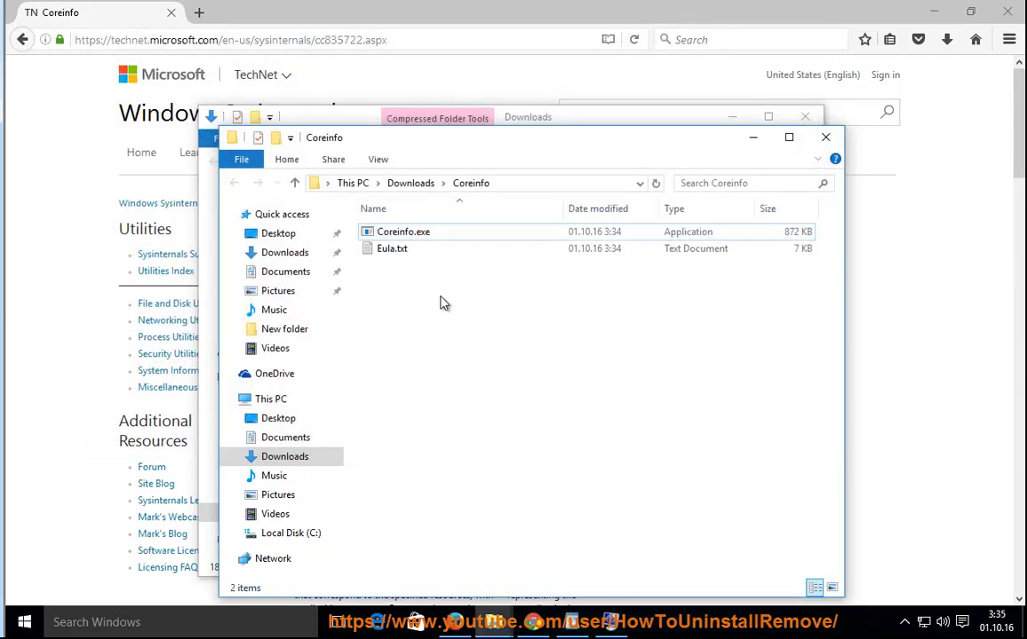
{"action": "left_click", "coordinate": [822, 139]}
{"action": "left_click", "coordinate": [803, 116]}
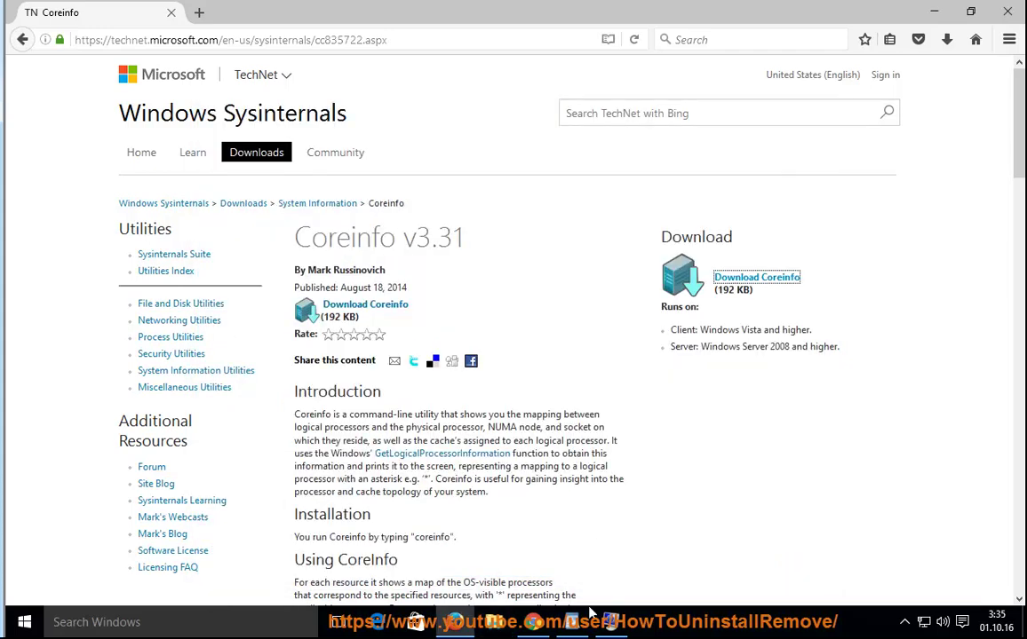
- Switch to the WordPad guide and review the 64-bit device driver note and the Step 2 line on backing up personal data
{"action": "left_click", "coordinate": [571, 621]}
{"action": "left_click", "coordinate": [555, 422]}
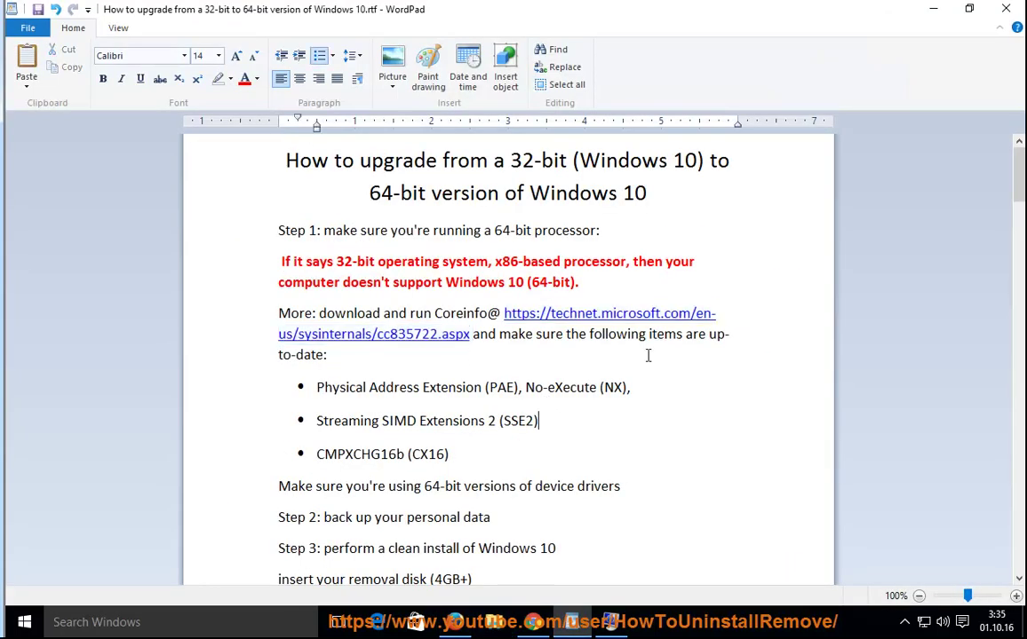
{"action": "left_click_drag", "start_coordinate": [621, 487], "coordinate": [250, 489]}
{"action": "scroll", "coordinate": [494, 460], "scroll_direction": "down", "scroll_amount": 3}
{"action": "left_click_drag", "start_coordinate": [621, 383], "coordinate": [567, 386]}
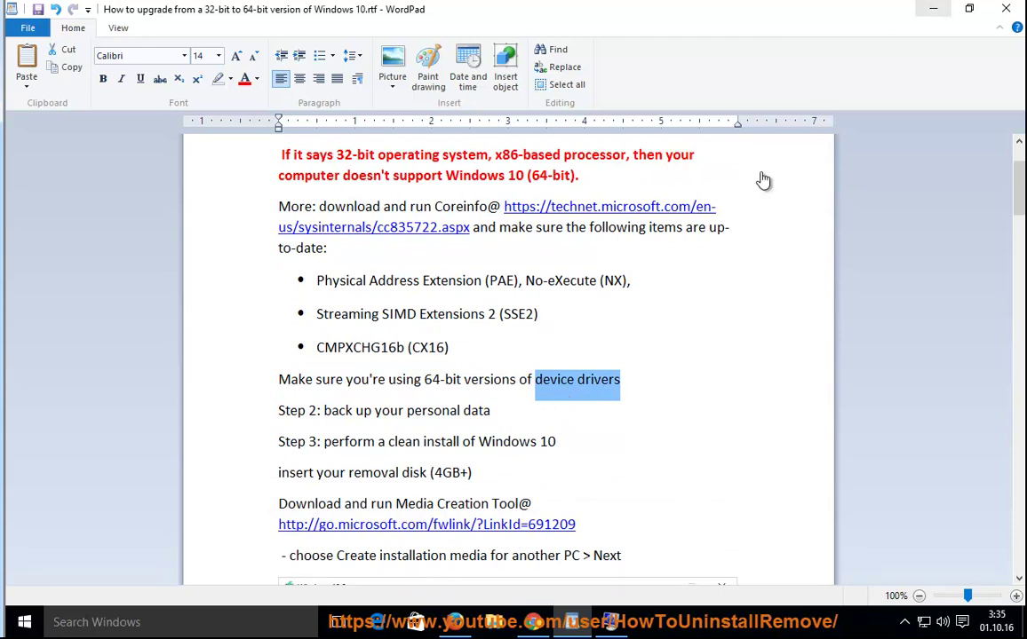
{"action": "left_click_drag", "start_coordinate": [495, 411], "coordinate": [289, 410]}
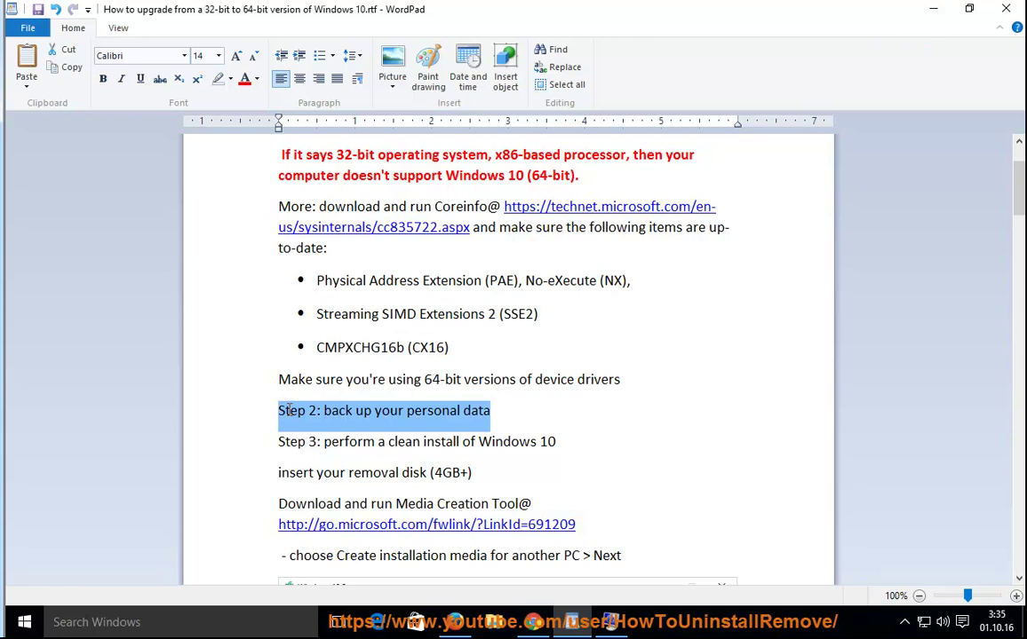
{"action": "left_click", "coordinate": [501, 414]}
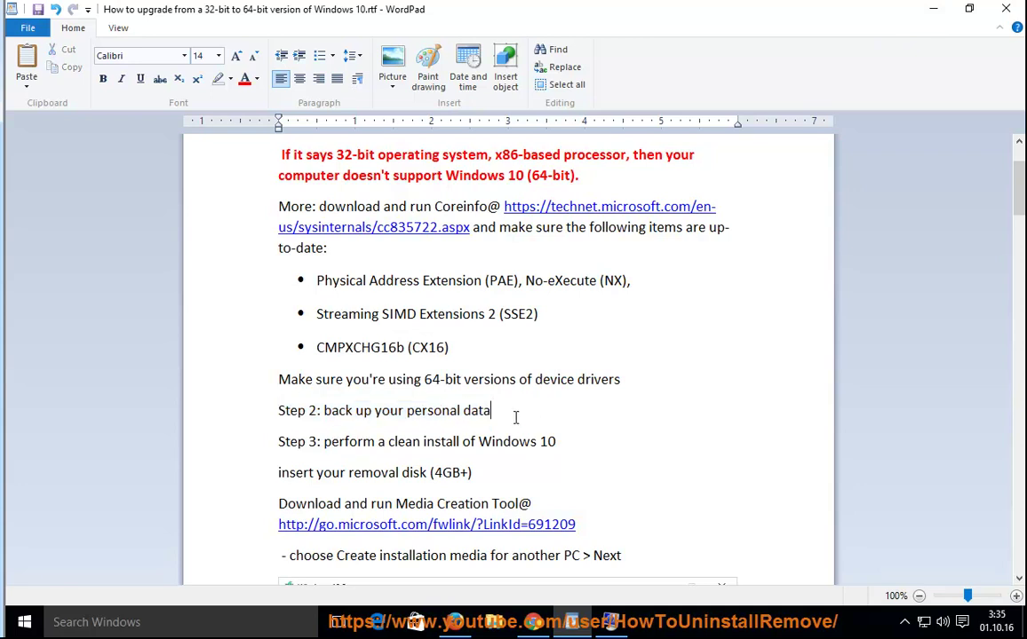
- Open Control Panel, search it for FILE and open File History
{"action": "left_click", "coordinate": [133, 621]}
{"action": "type", "text": "control"}
{"action": "left_click", "coordinate": [135, 232]}
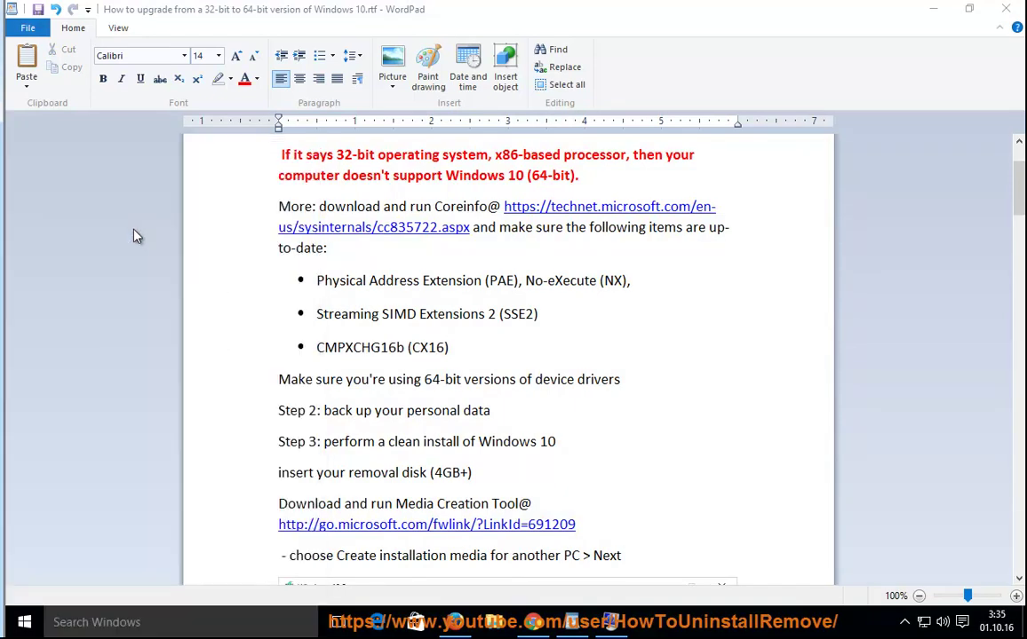
{"action": "left_click_drag", "start_coordinate": [412, 39], "coordinate": [650, 77]}
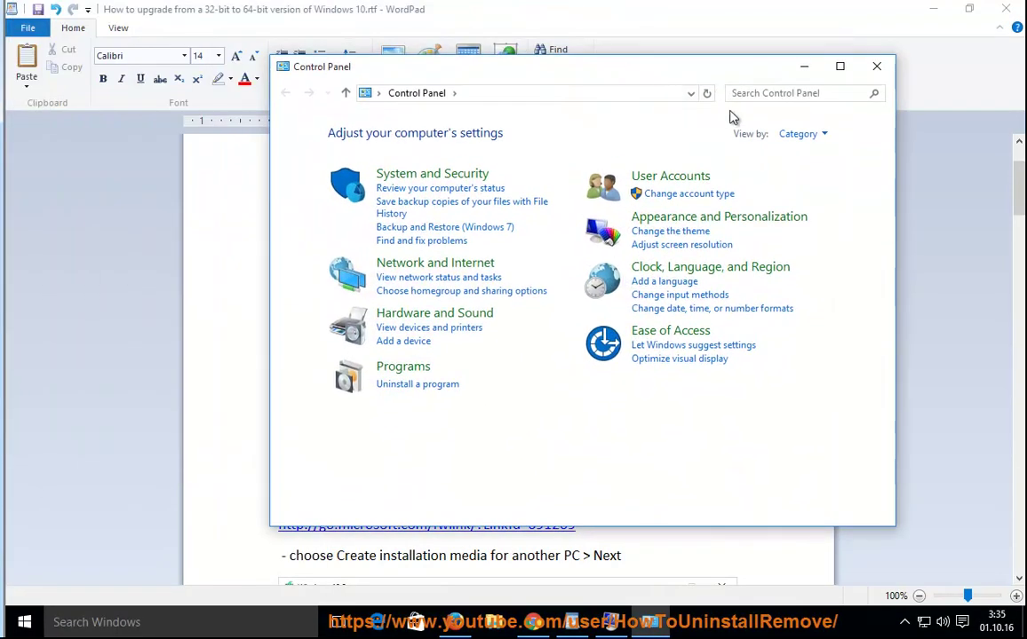
{"action": "left_click", "coordinate": [777, 95]}
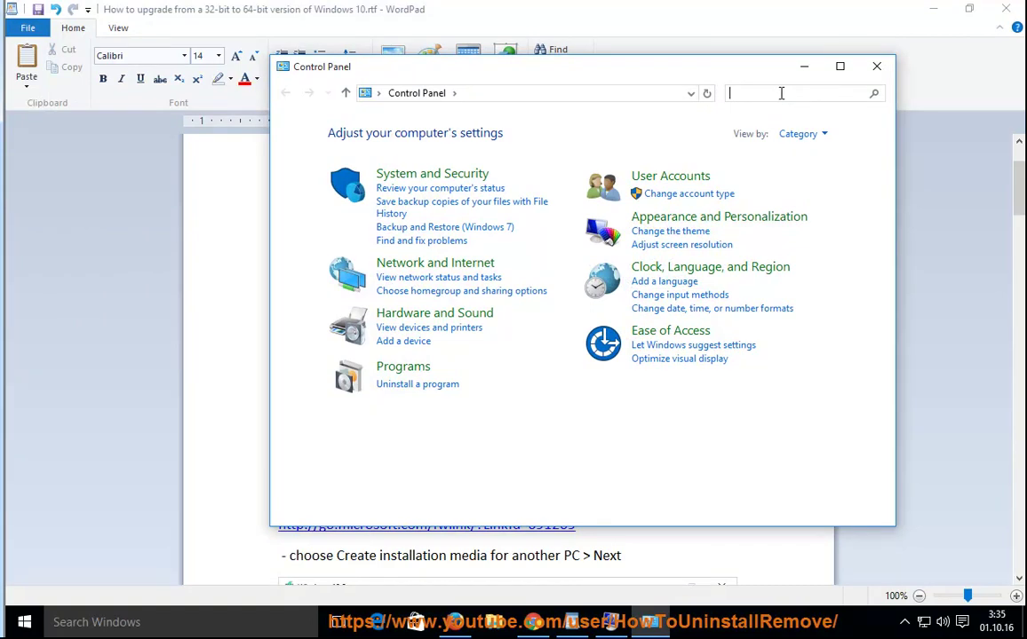
{"action": "type", "text": "FILE"}
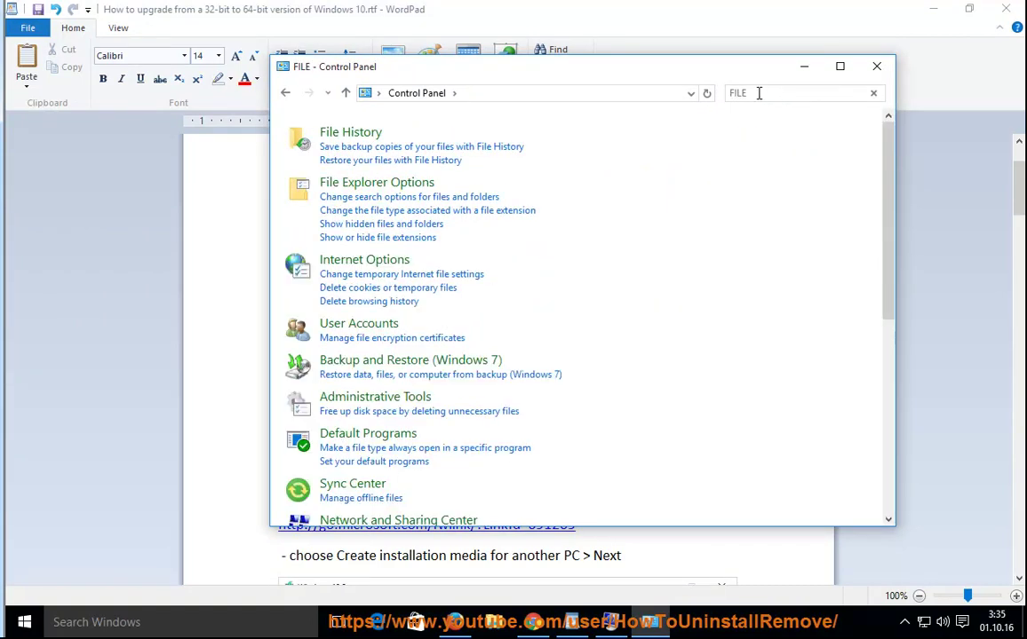
{"action": "left_click", "coordinate": [375, 140]}
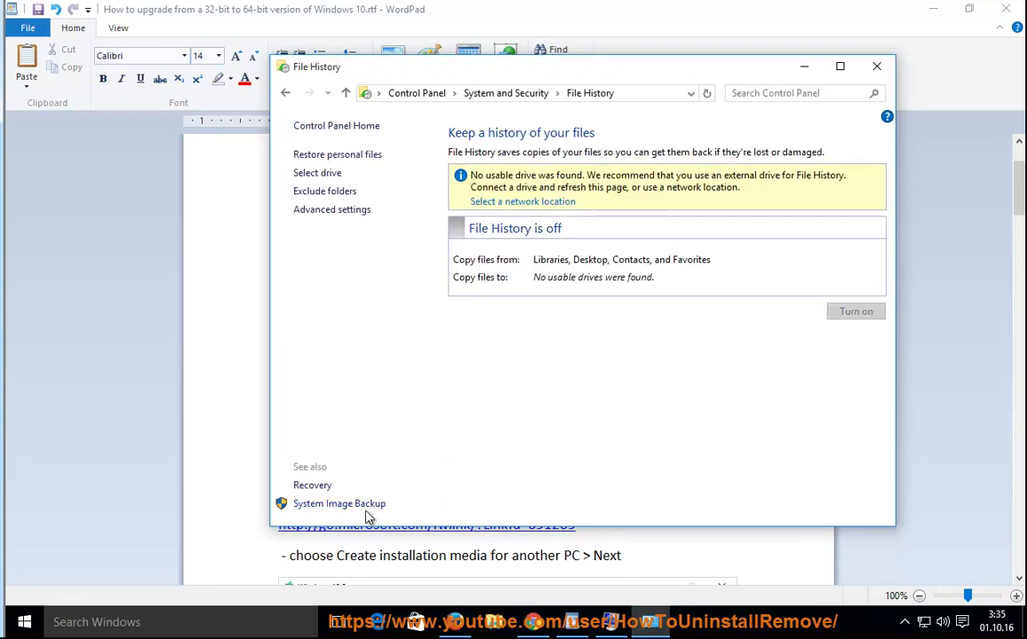
- Open System Image Backup, start backup setup, view the DVD Drive (D:) and network destinations, and cancel out to File History
{"action": "left_click", "coordinate": [360, 508]}
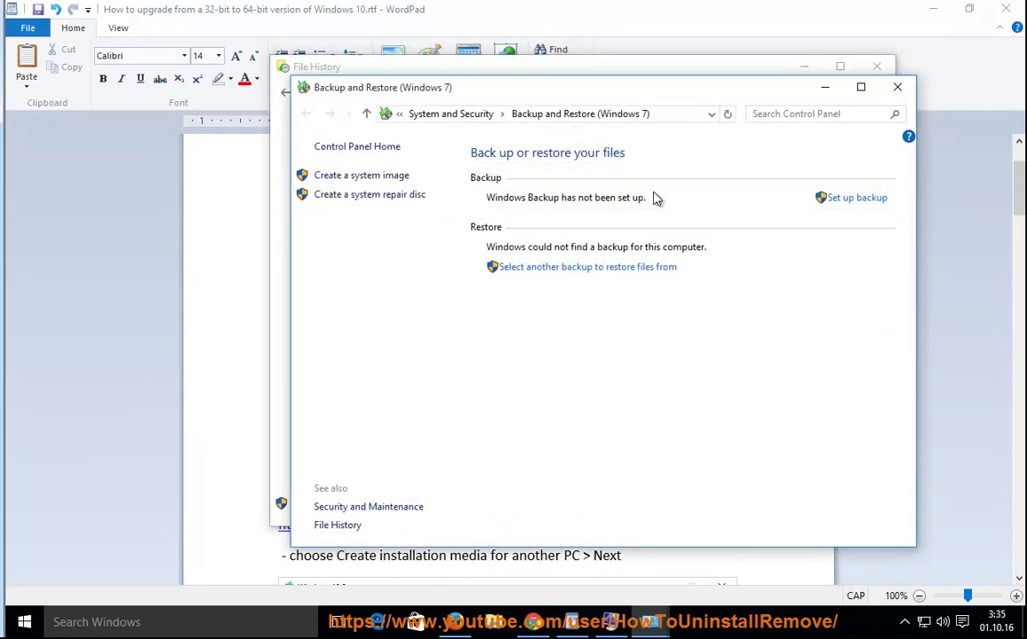
{"action": "left_click", "coordinate": [857, 199]}
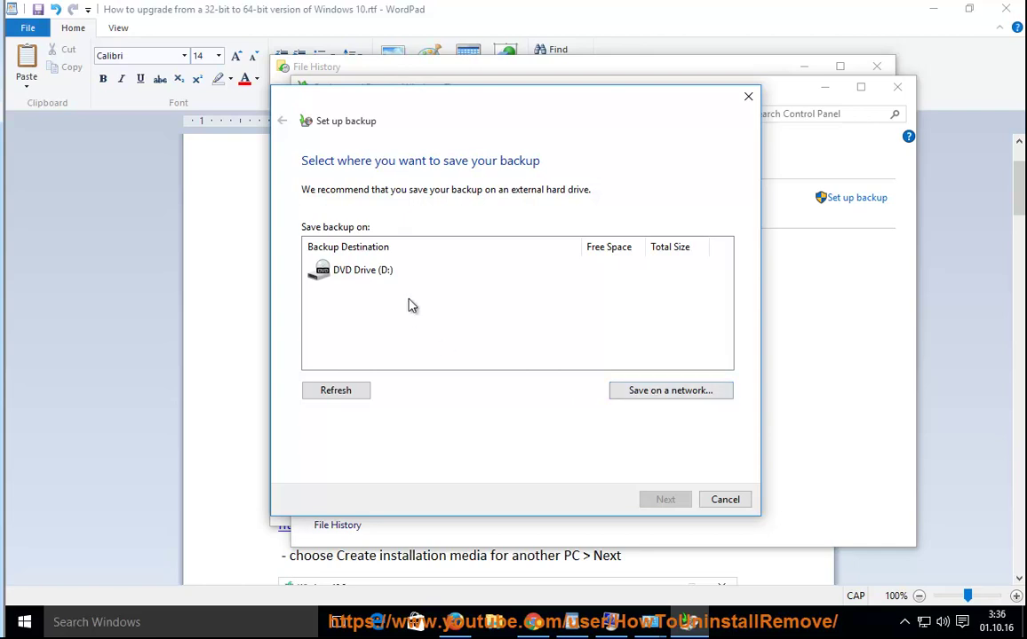
{"action": "left_click", "coordinate": [372, 270]}
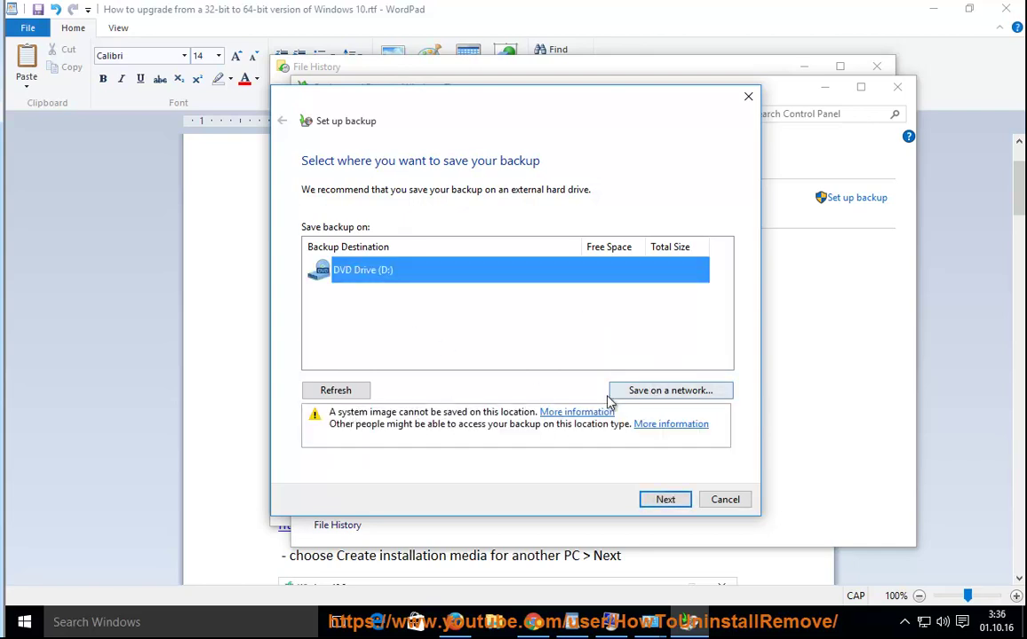
{"action": "left_click", "coordinate": [659, 397]}
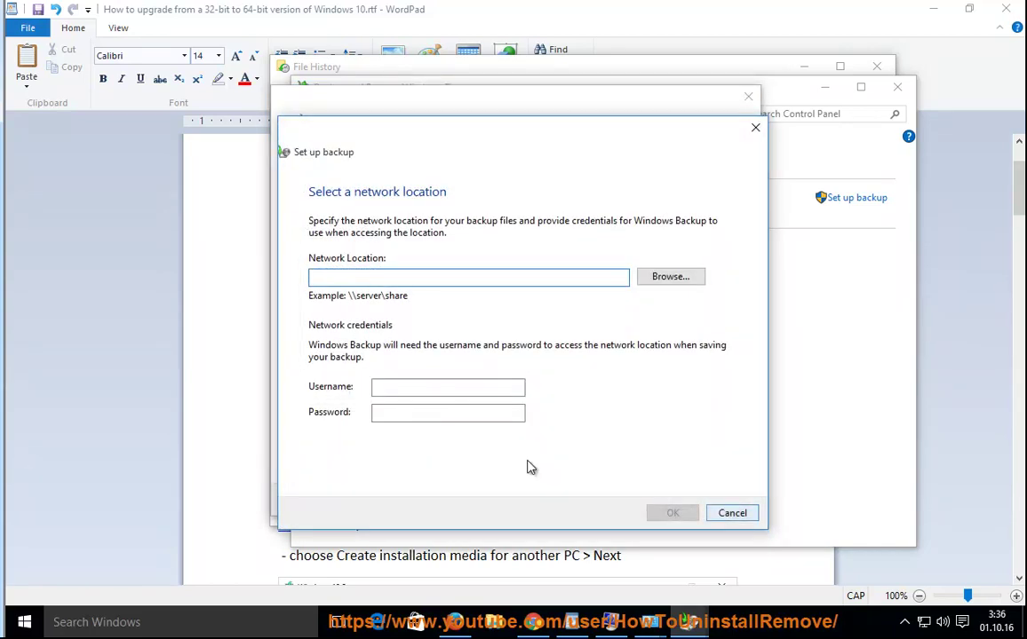
{"action": "left_click", "coordinate": [404, 412]}
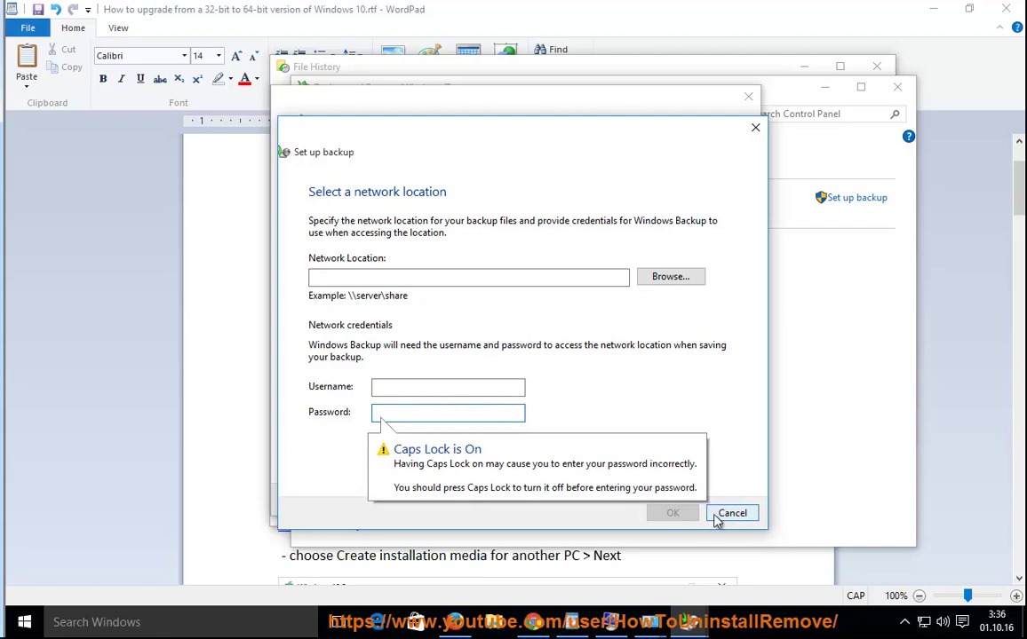
{"action": "left_click", "coordinate": [730, 514]}
{"action": "left_click", "coordinate": [737, 501]}
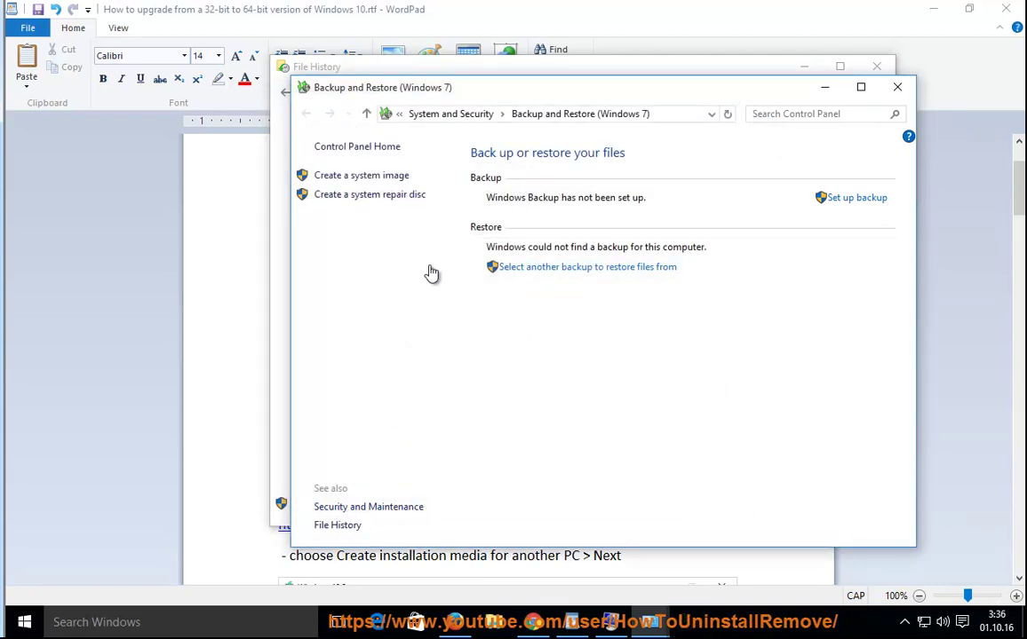
{"action": "left_click", "coordinate": [897, 87]}
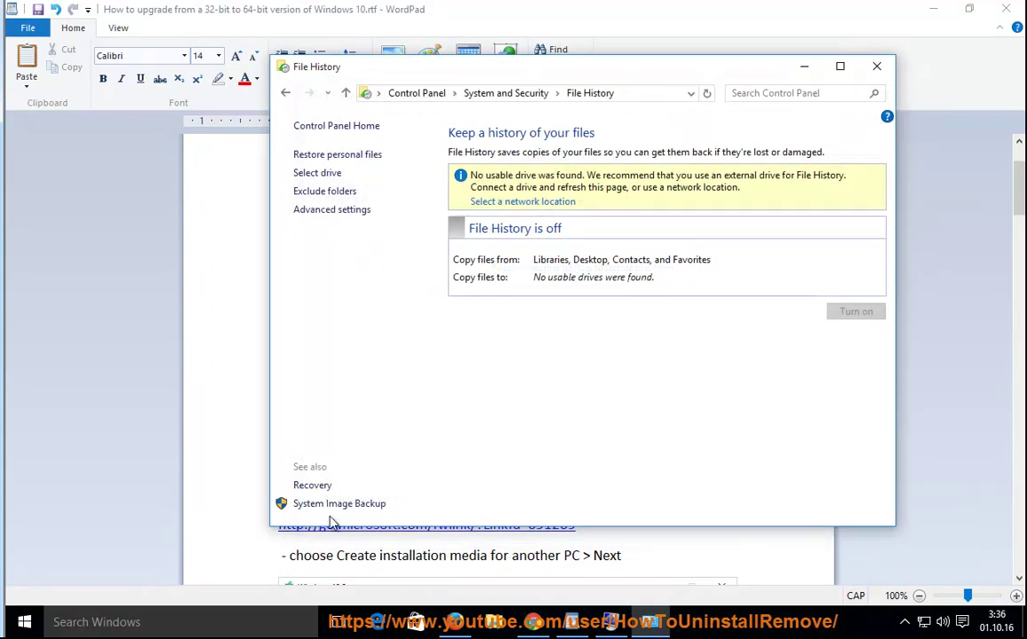
- Copy the File History location and add it after "@" at the end of the Step 2 line in the WordPad guide
{"action": "left_click", "coordinate": [629, 94]}
{"action": "right_click", "coordinate": [586, 96]}
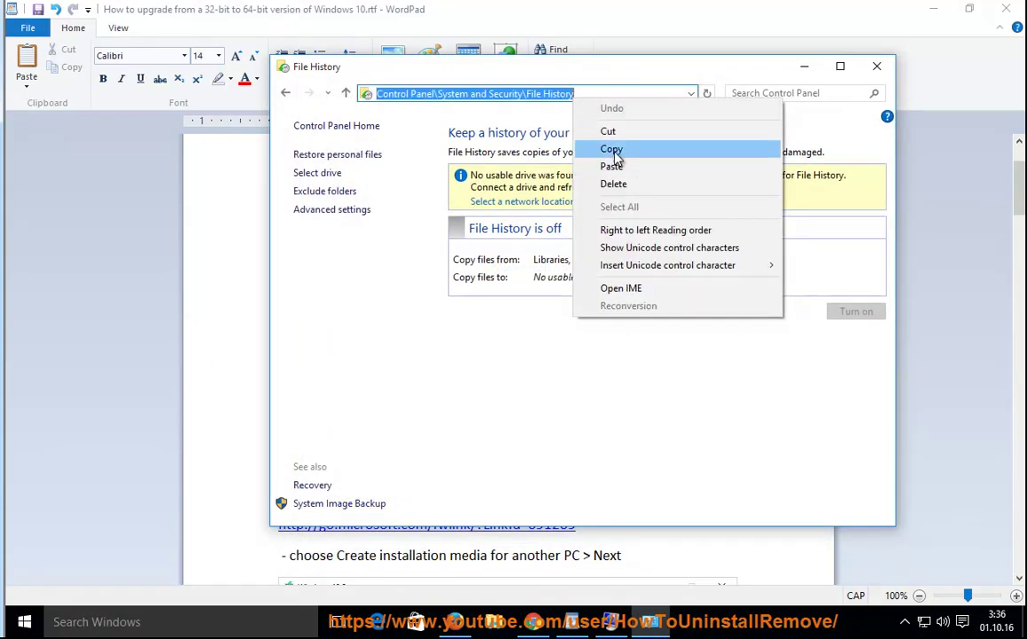
{"action": "left_click", "coordinate": [622, 149]}
{"action": "key", "text": "alt+Tab"}
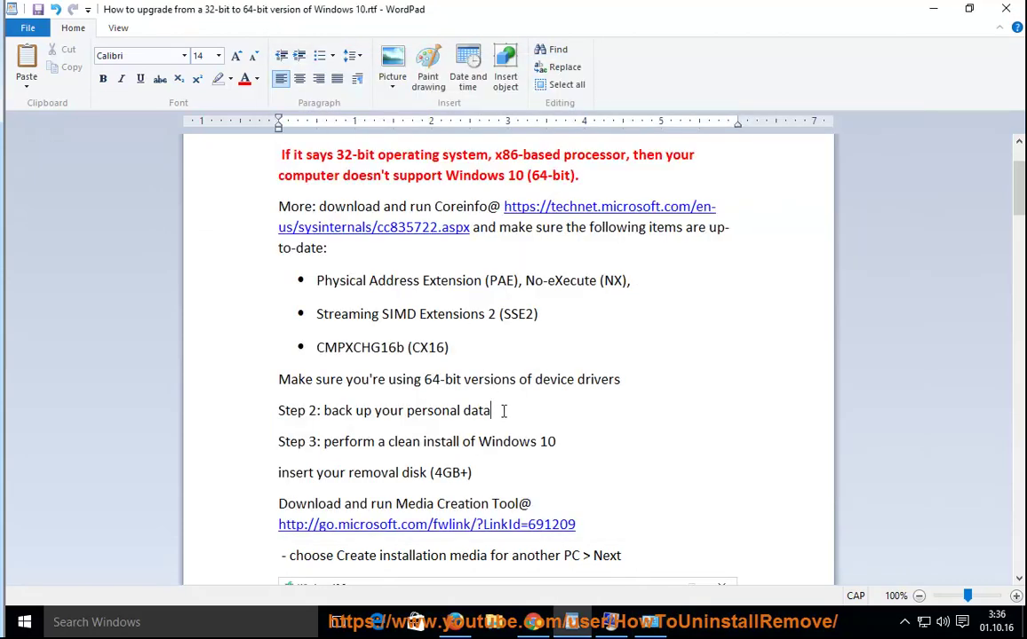
{"action": "key", "text": "ctrl+v"}
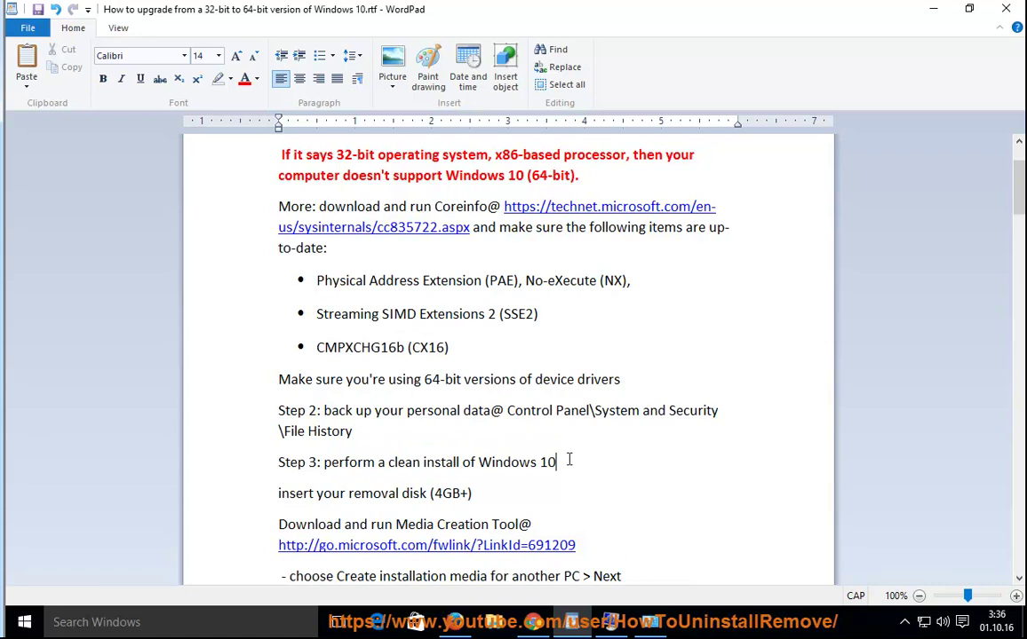
- Make the line "Step 3: perform a clean install of Windows 10" bold
{"action": "left_click_drag", "start_coordinate": [577, 459], "coordinate": [292, 475]}
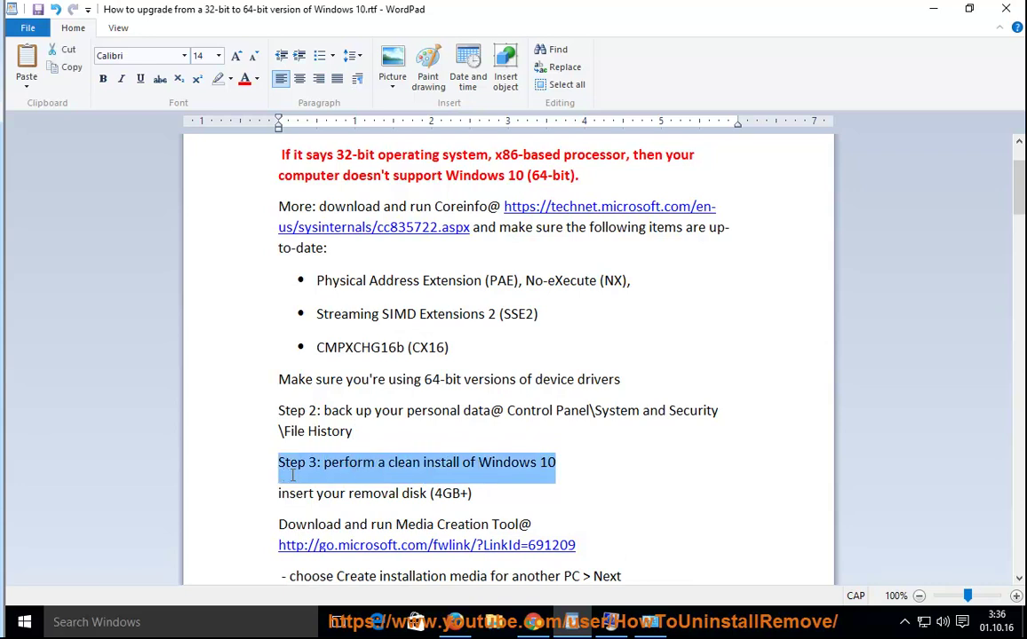
{"action": "left_click", "coordinate": [103, 79]}
{"action": "left_click_drag", "start_coordinate": [484, 492], "coordinate": [276, 492]}
{"action": "left_click", "coordinate": [482, 495]}
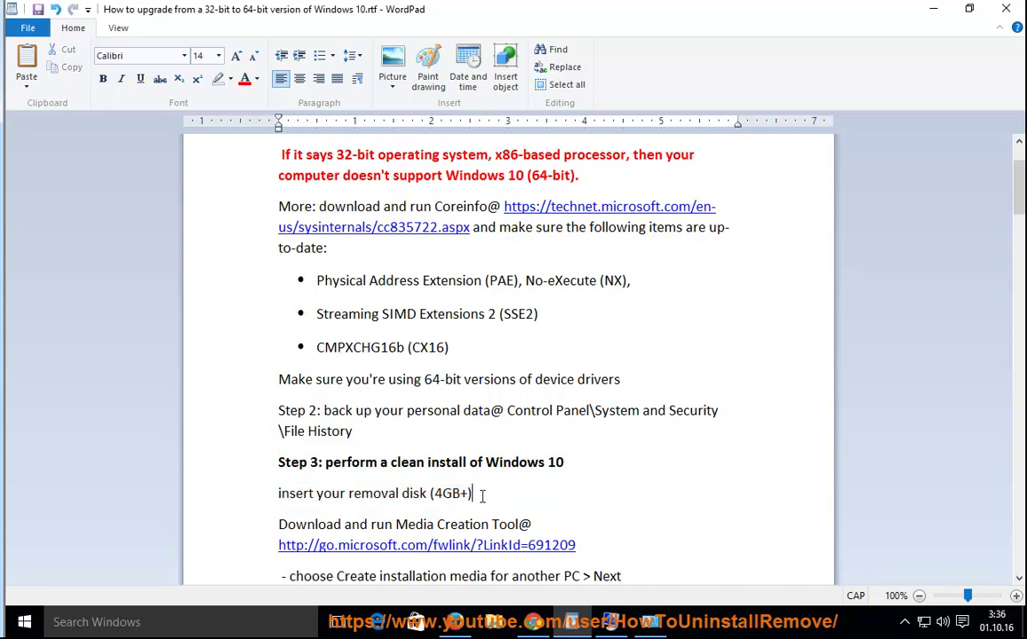
- Highlight the 4GB+ disk requirement, check the list of removable hardware devices and dismiss it
{"action": "left_click_drag", "start_coordinate": [488, 494], "coordinate": [425, 499]}
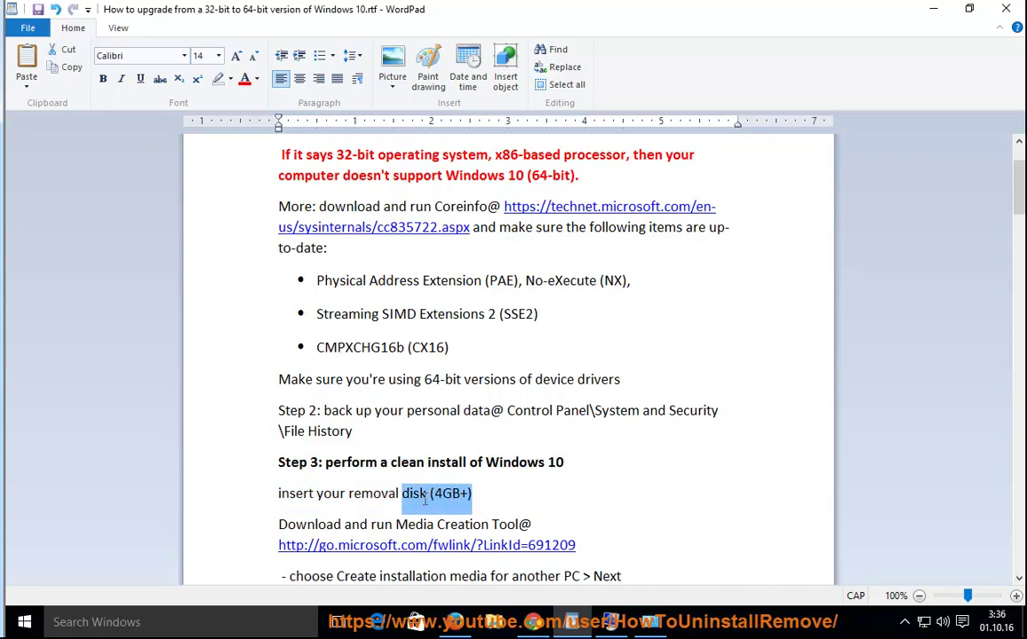
{"action": "left_click", "coordinate": [904, 622]}
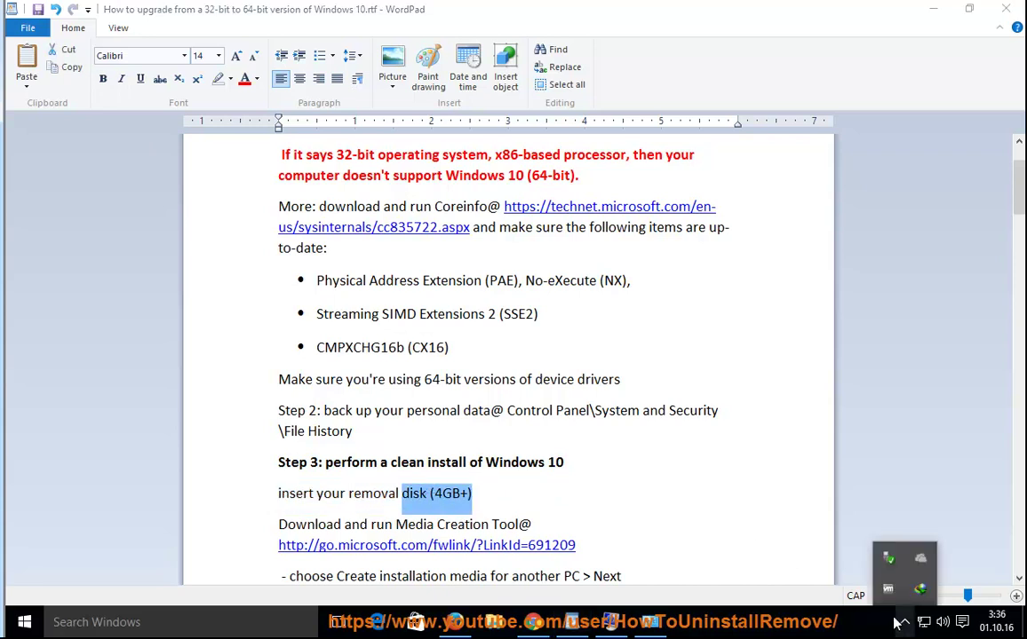
{"action": "left_click", "coordinate": [886, 562]}
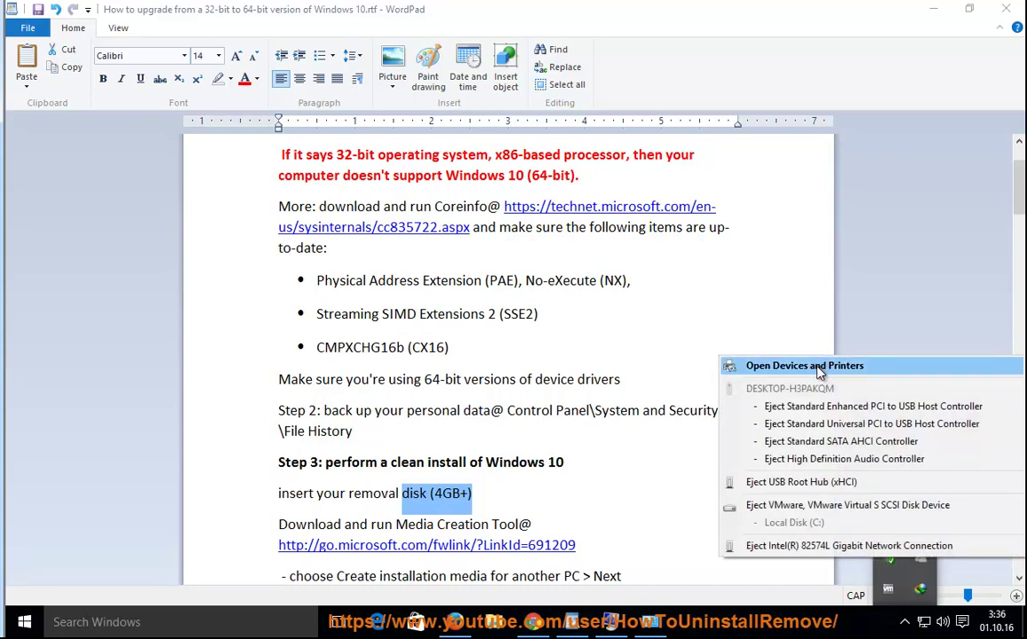
{"action": "left_click", "coordinate": [613, 460]}
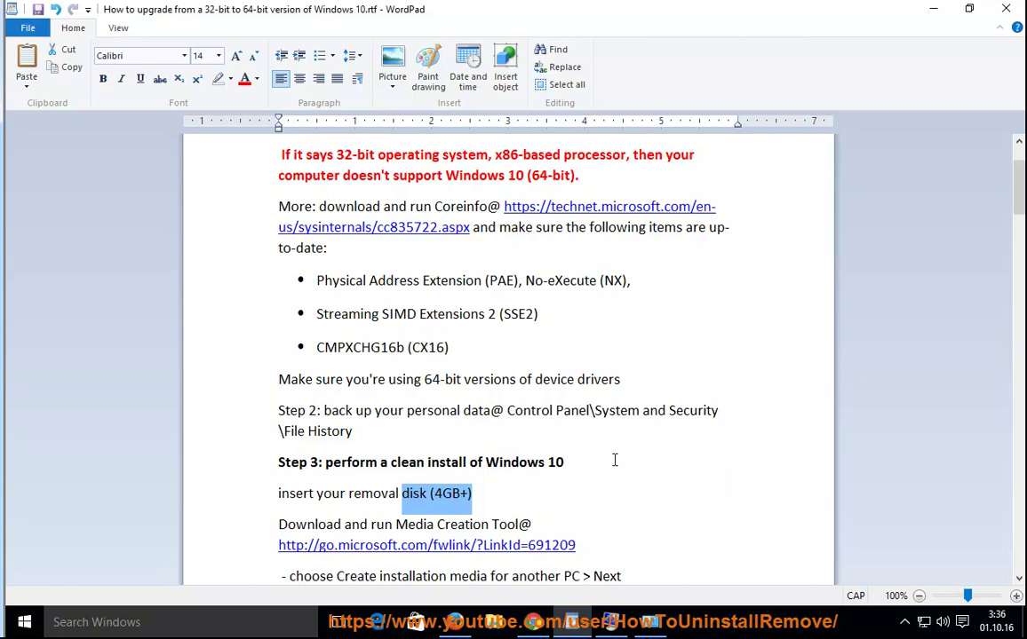
{"action": "left_click", "coordinate": [593, 508]}
{"action": "scroll", "coordinate": [920, 177], "scroll_direction": "down", "scroll_amount": 5}
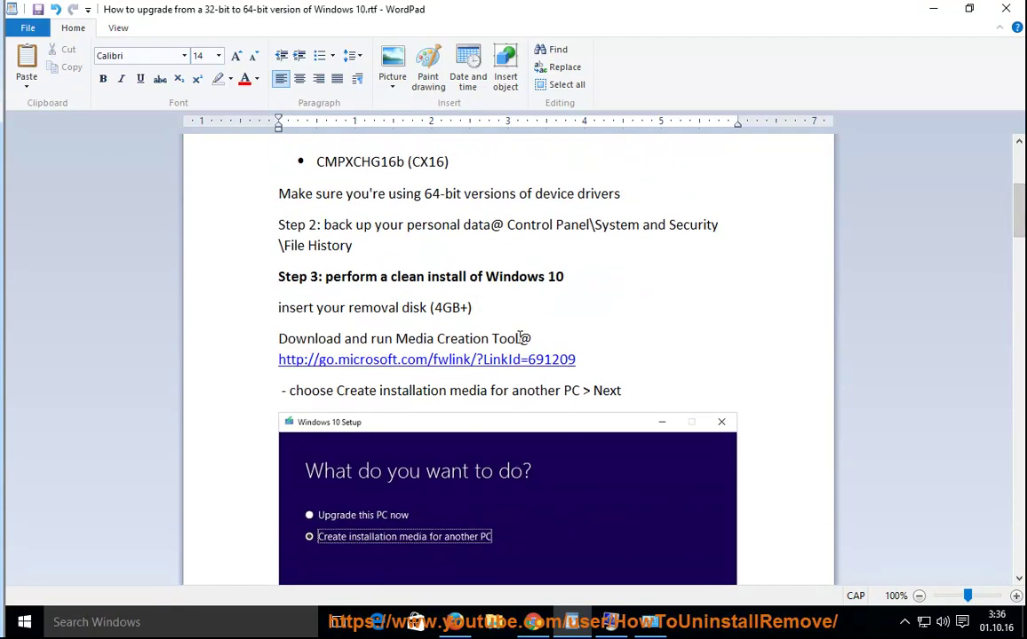
{"action": "left_click_drag", "start_coordinate": [519, 338], "coordinate": [417, 339]}
{"action": "left_click_drag", "start_coordinate": [597, 359], "coordinate": [276, 364]}
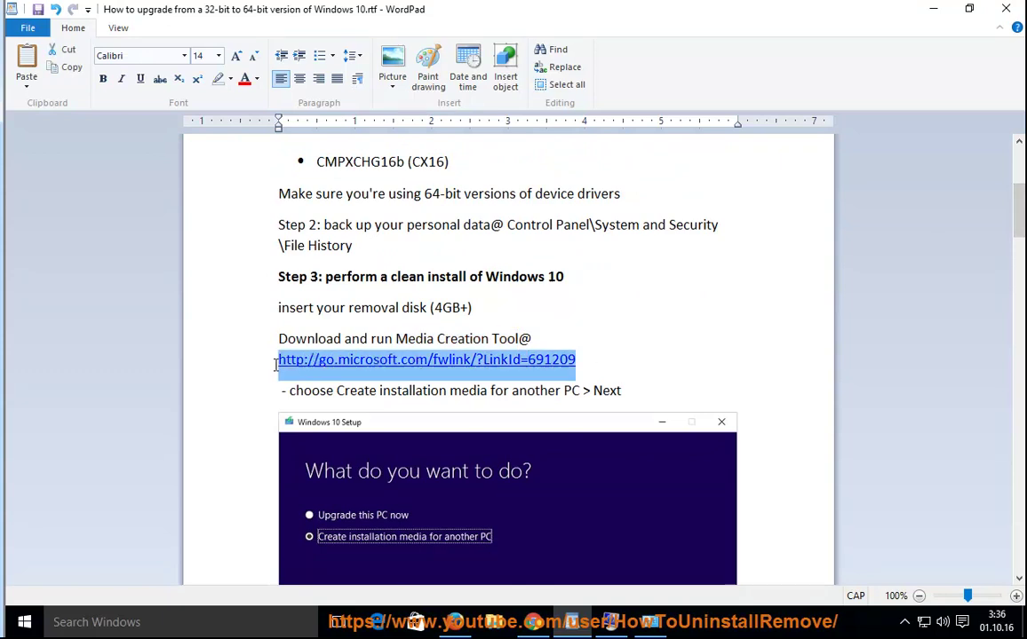
{"action": "right_click", "coordinate": [307, 371]}
{"action": "left_click", "coordinate": [297, 395]}
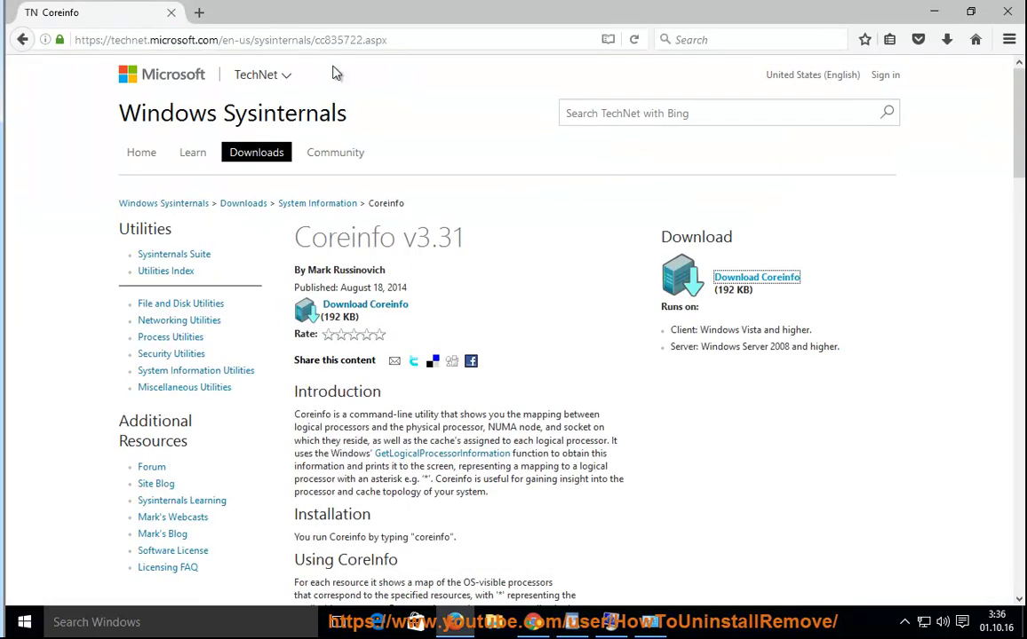
- Load the copied link in Firefox, start downloading MediaCreationTool.exe to Downloads\Programs and minimize the download progress window
{"action": "left_click", "coordinate": [452, 39]}
{"action": "right_click", "coordinate": [449, 40]}
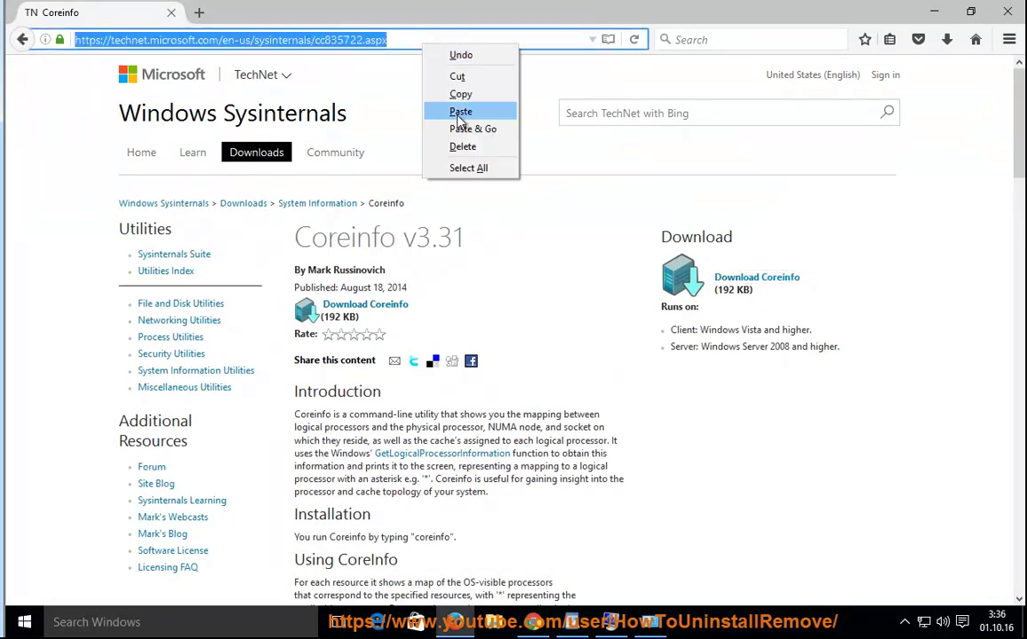
{"action": "left_click", "coordinate": [462, 109]}
{"action": "key", "text": "Return"}
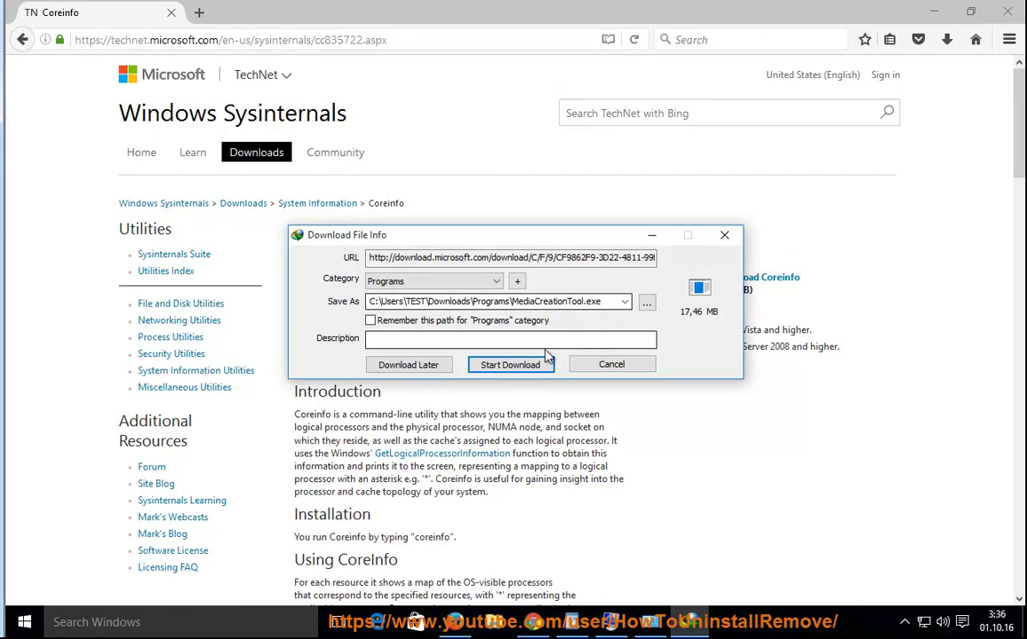
{"action": "left_click", "coordinate": [512, 365]}
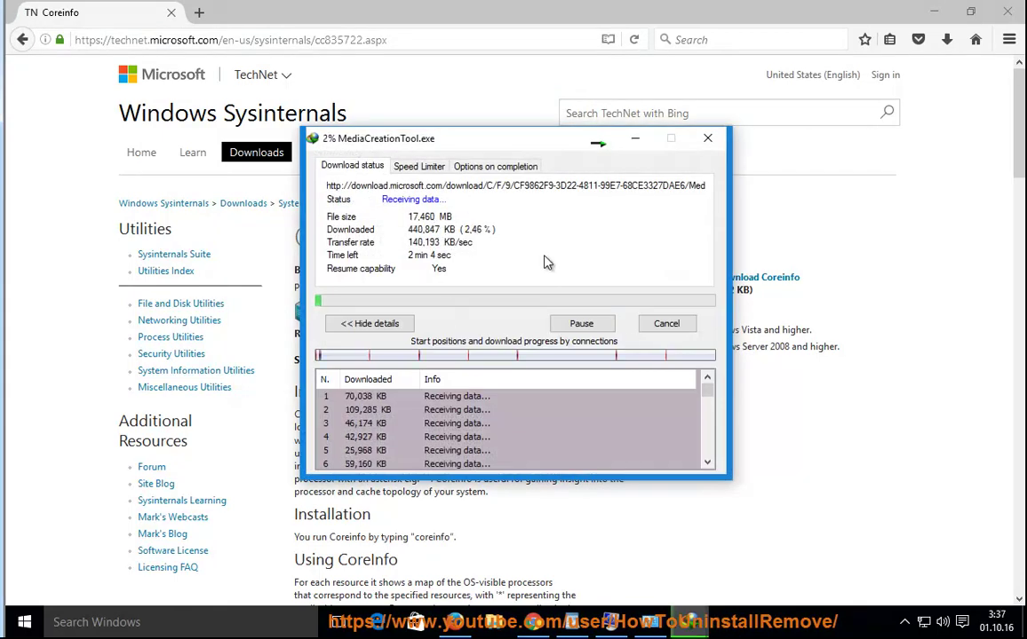
{"action": "left_click", "coordinate": [631, 141]}
{"action": "left_click", "coordinate": [685, 366]}
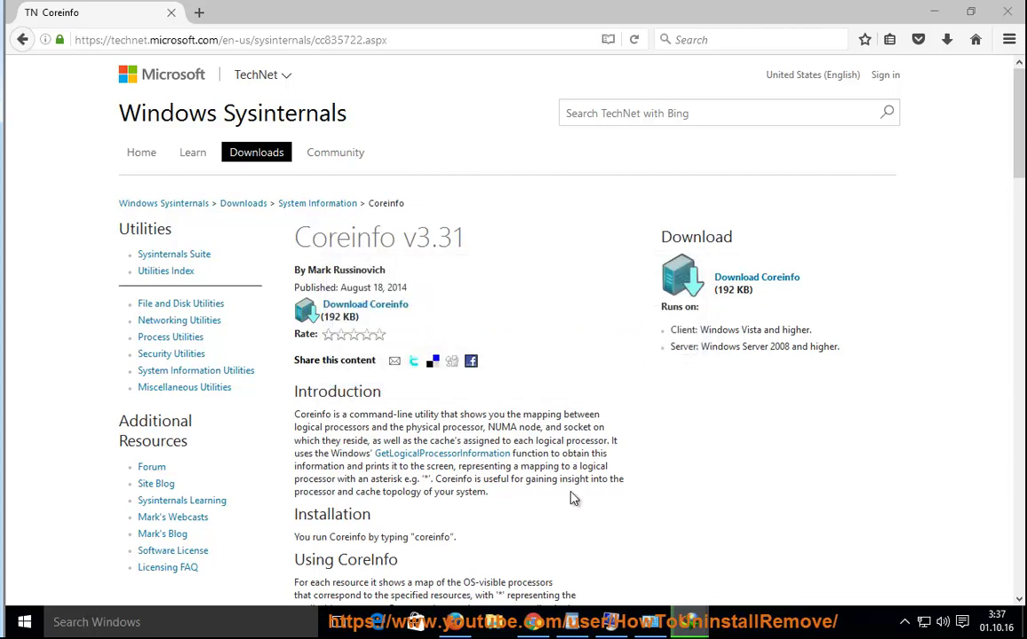
- Return to the WordPad guide and open the folder containing the downloaded MediaCreationTool.exe
{"action": "key", "text": "alt+Tab"}
{"action": "left_click", "coordinate": [635, 392]}
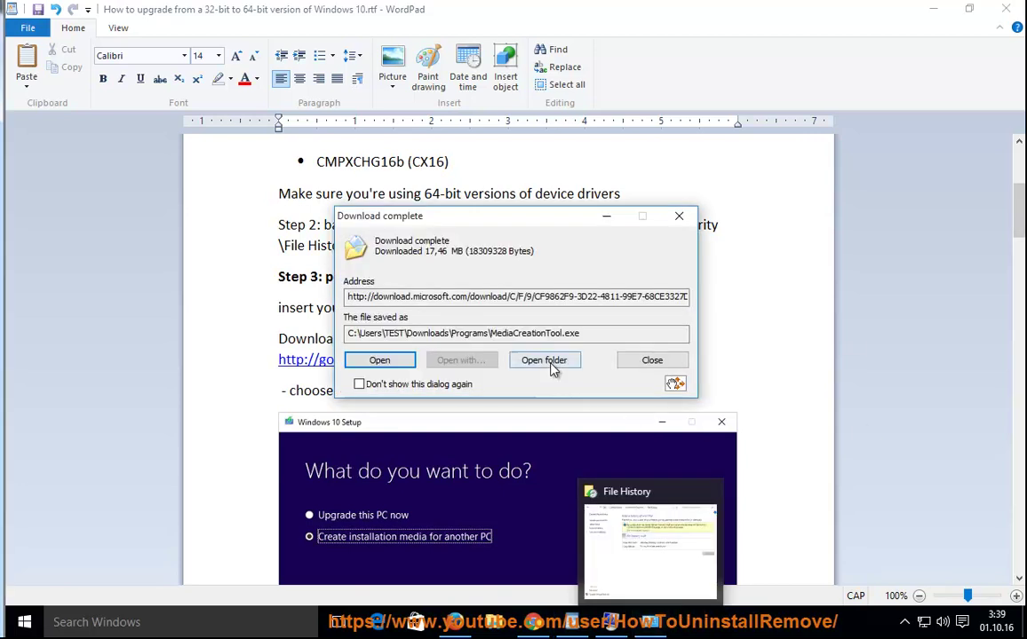
{"action": "left_click", "coordinate": [552, 367]}
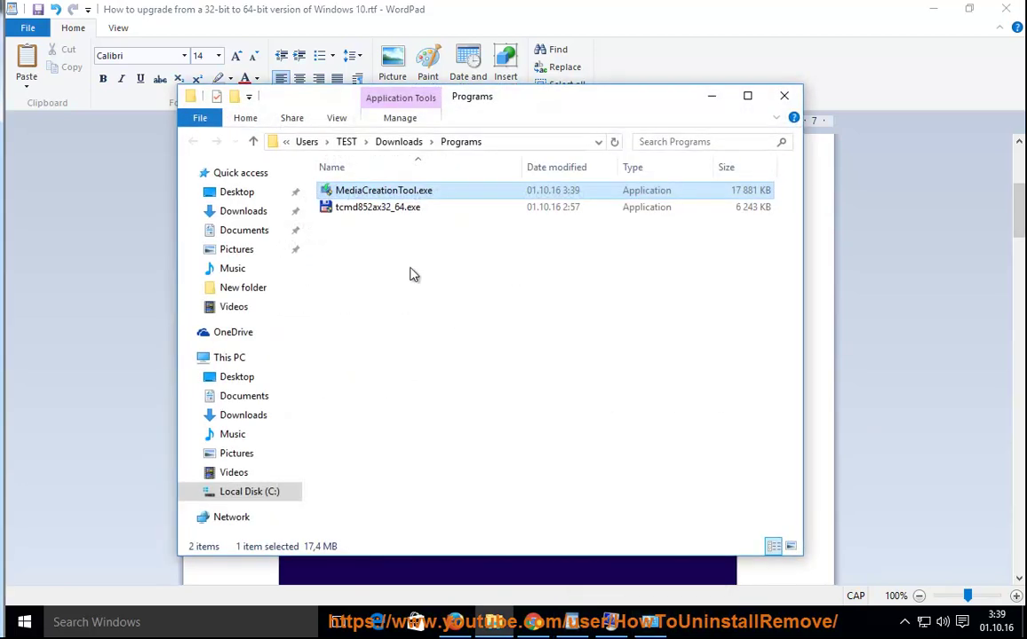
- Launch MediaCreationTool.exe, allow it to make changes to the PC and close the Programs folder window
{"action": "right_click", "coordinate": [378, 197]}
{"action": "left_click", "coordinate": [413, 218]}
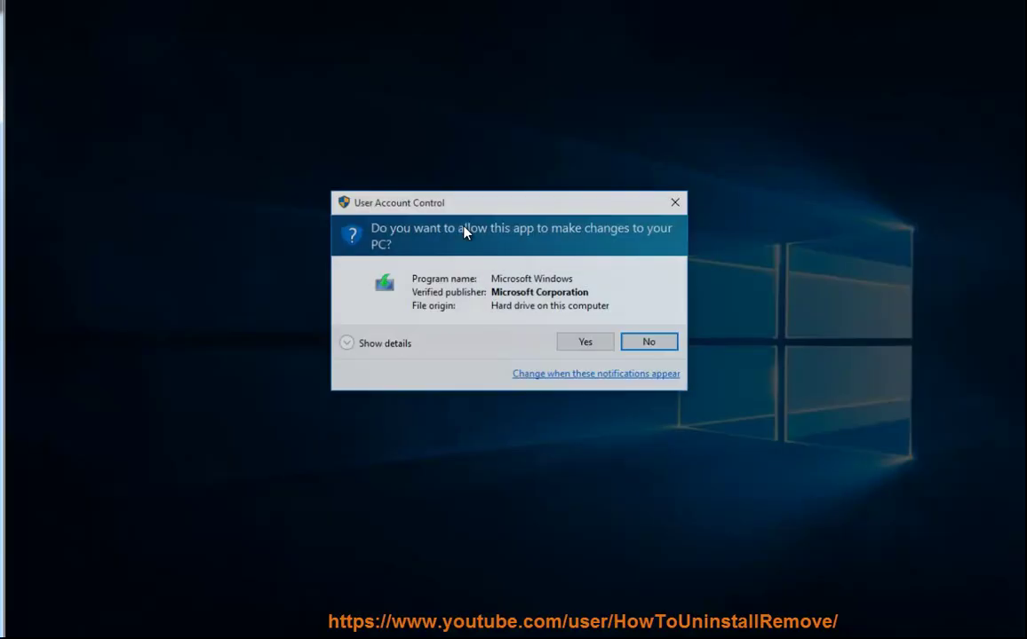
{"action": "left_click", "coordinate": [360, 345]}
{"action": "left_click", "coordinate": [584, 370]}
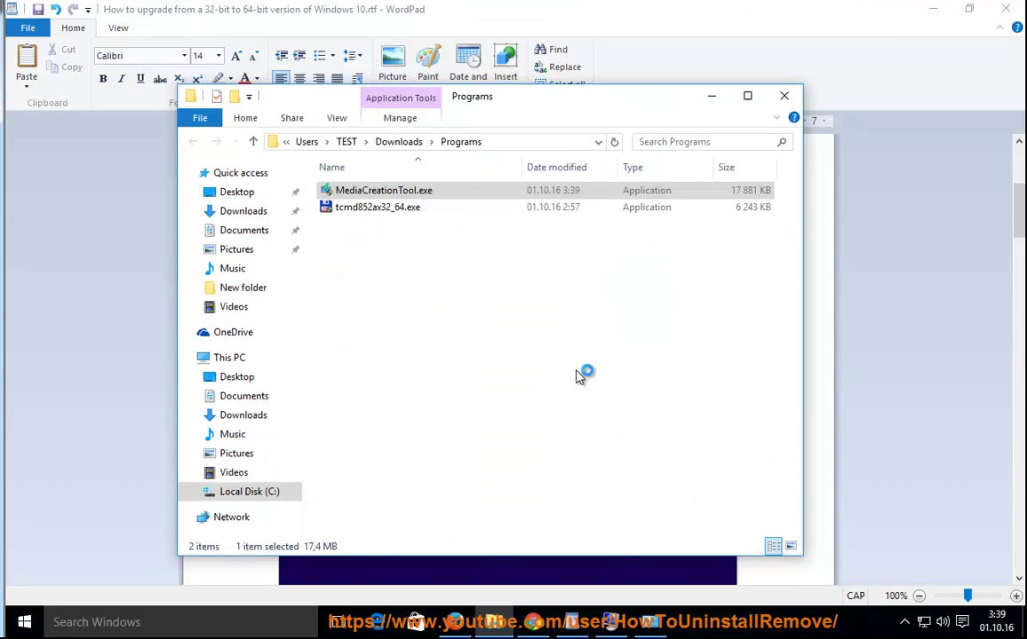
{"action": "left_click", "coordinate": [785, 97]}
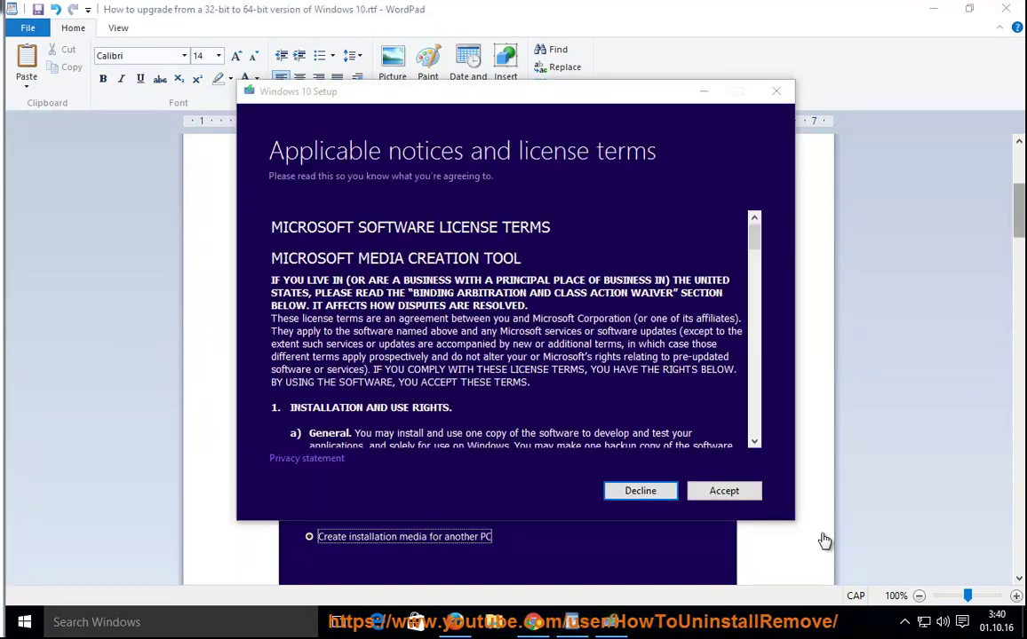
- Accept the license terms, choose to create installation media for another PC and continue with English (United States), Windows 10, 64-bit (x64)
{"action": "left_click", "coordinate": [730, 492]}
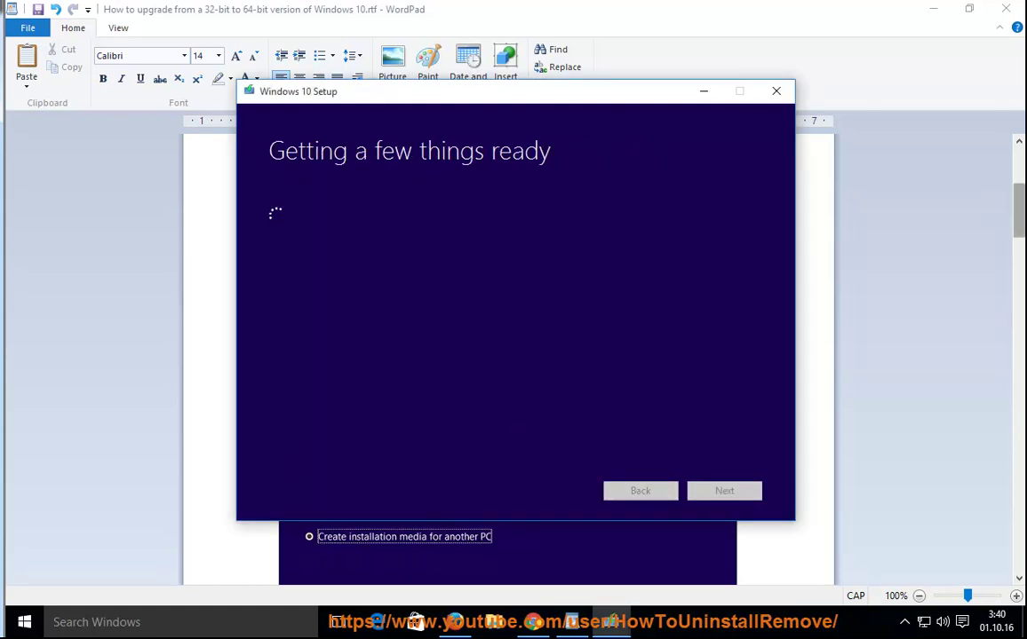
{"action": "left_click", "coordinate": [293, 233]}
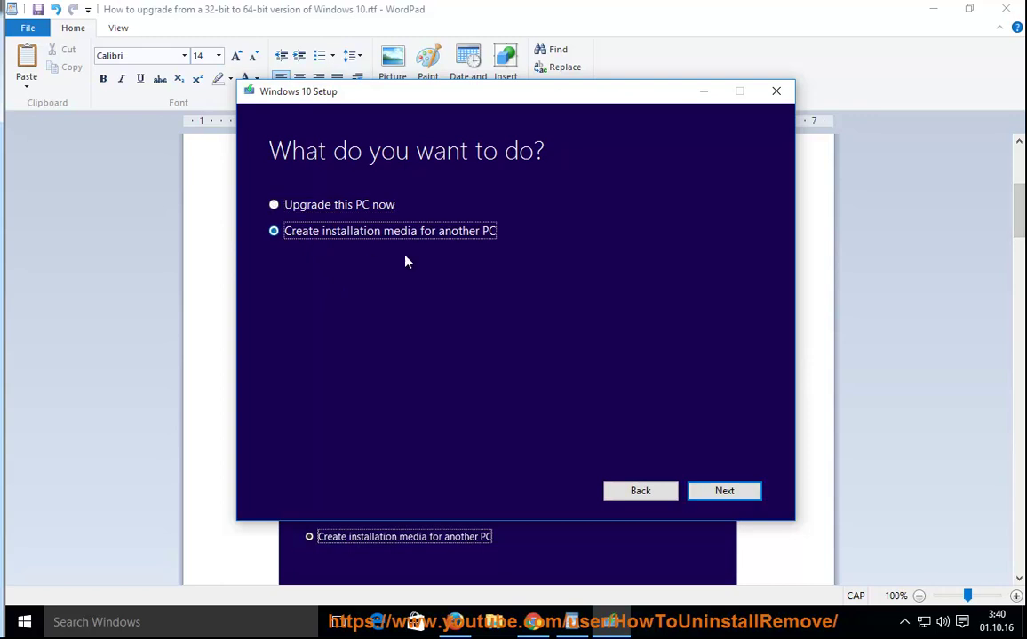
{"action": "left_click", "coordinate": [722, 499]}
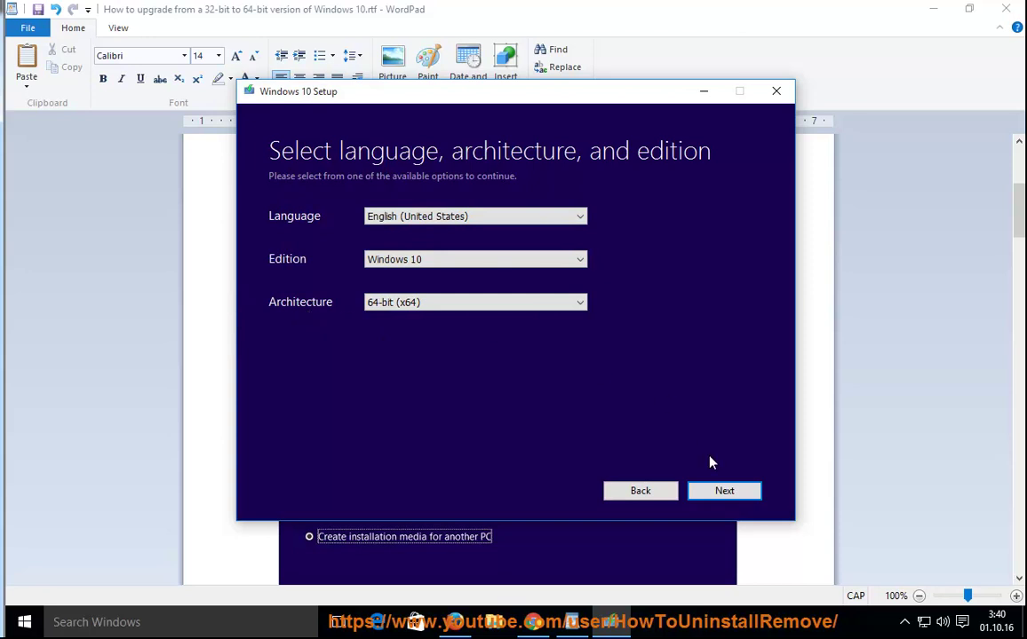
{"action": "left_click", "coordinate": [714, 503]}
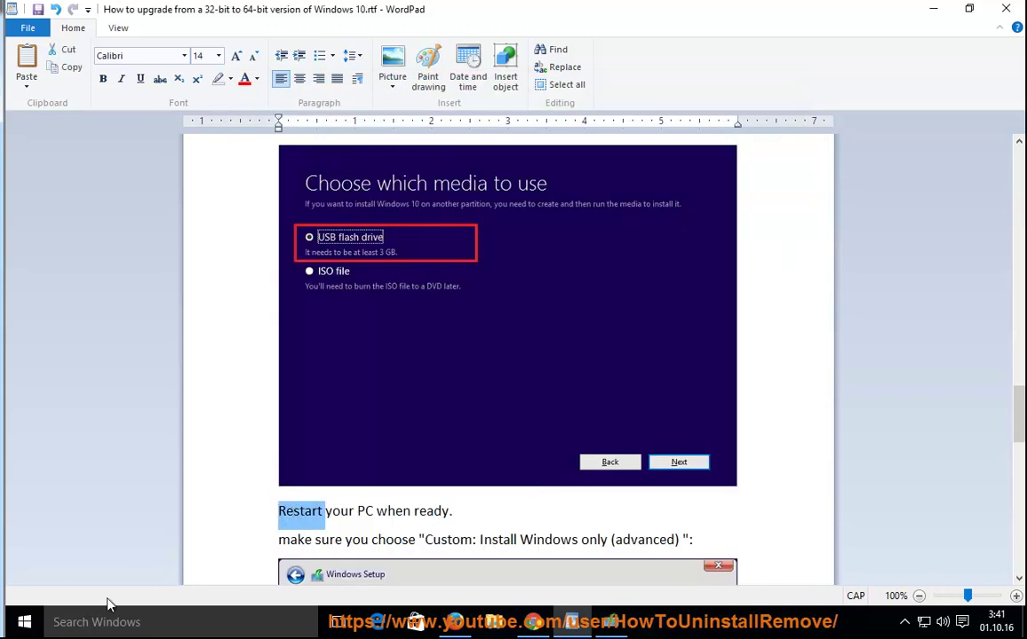
- Show the Restart command among the Windows power options
{"action": "left_click", "coordinate": [25, 622]}
{"action": "left_click", "coordinate": [64, 565]}
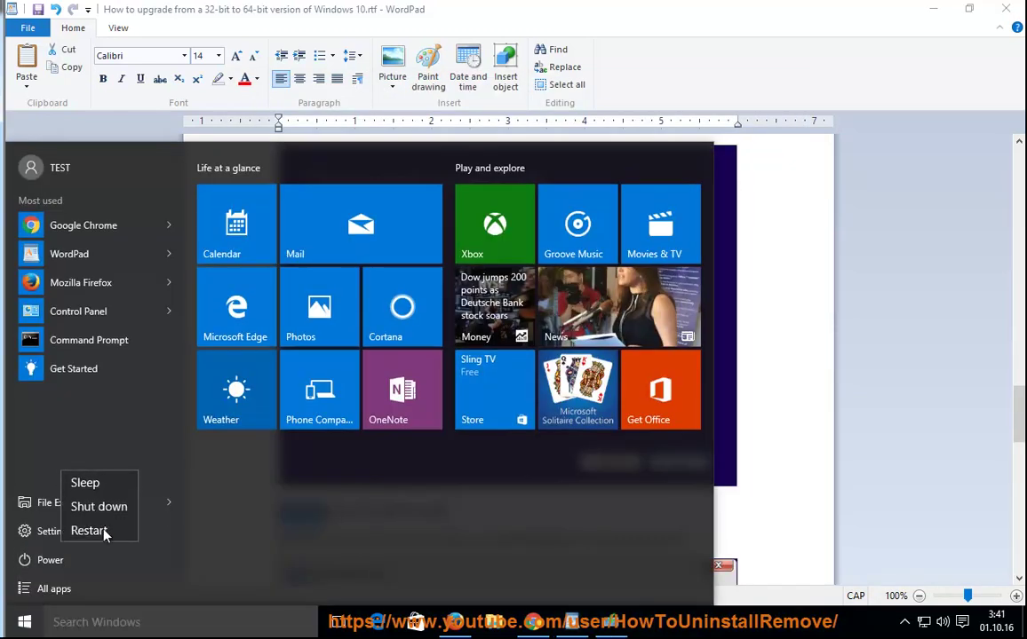
{"action": "left_click", "coordinate": [102, 535]}
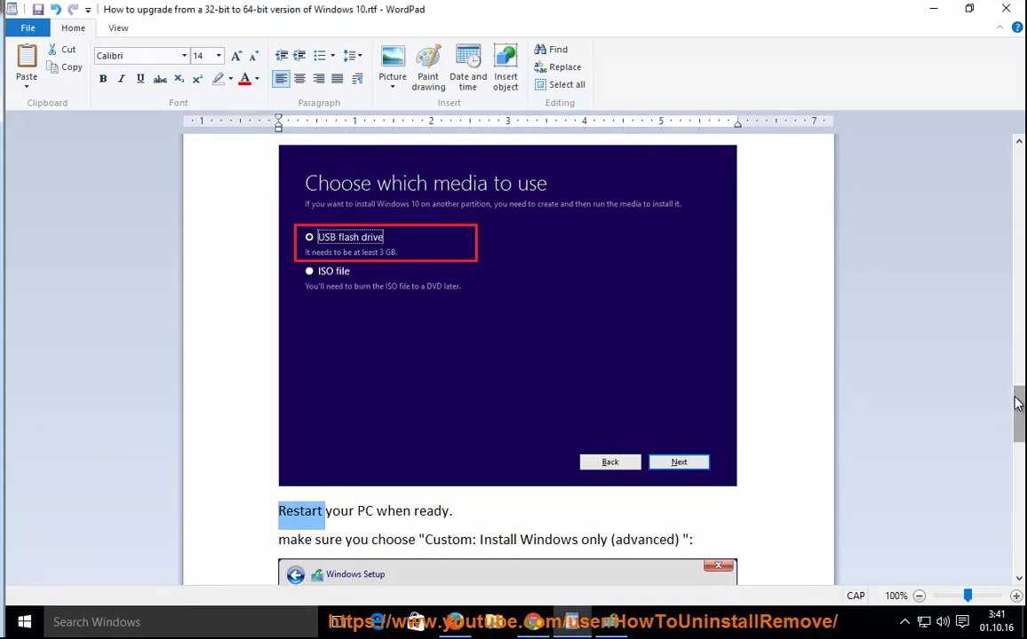
- Review the guide's restart instruction and highlight the screenshot with the "Custom: Install Windows only (advanced)" option
{"action": "scroll", "coordinate": [987, 425], "scroll_direction": "down", "scroll_amount": 3}
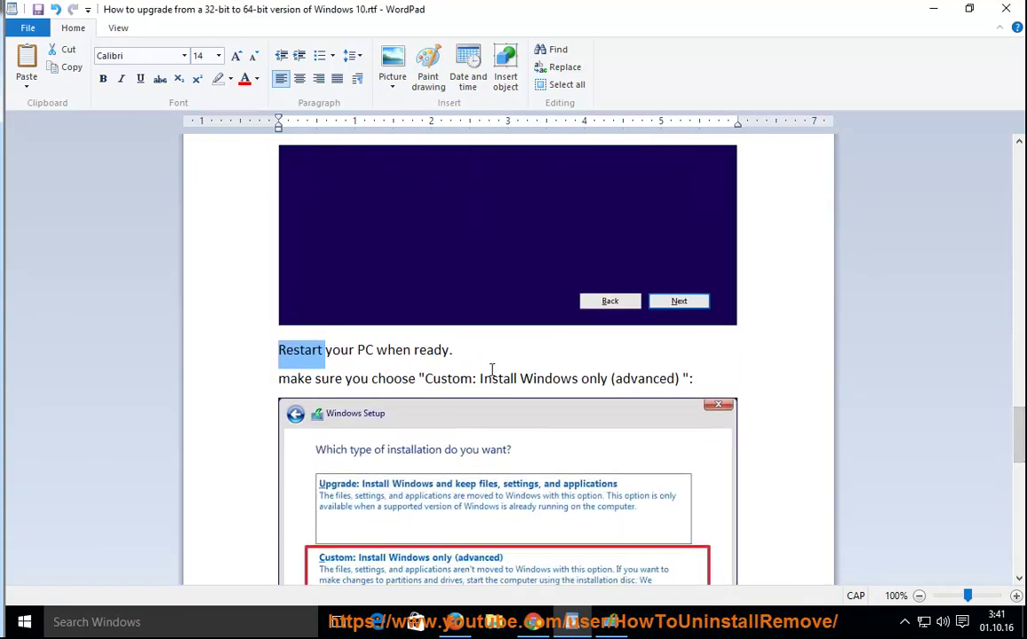
{"action": "left_click", "coordinate": [484, 350]}
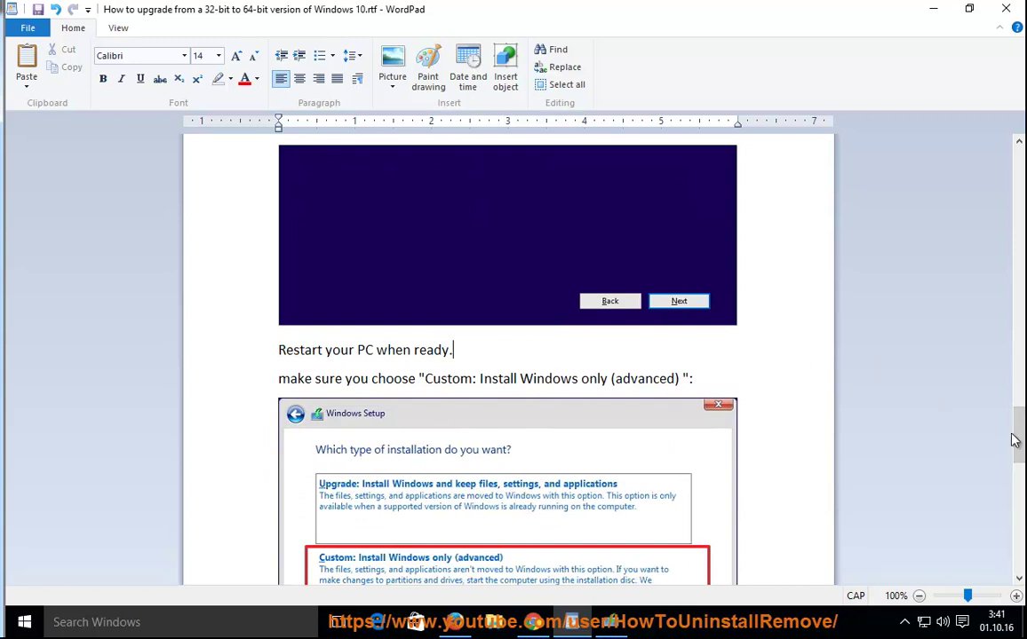
{"action": "scroll", "coordinate": [1013, 446], "scroll_direction": "down", "scroll_amount": 2}
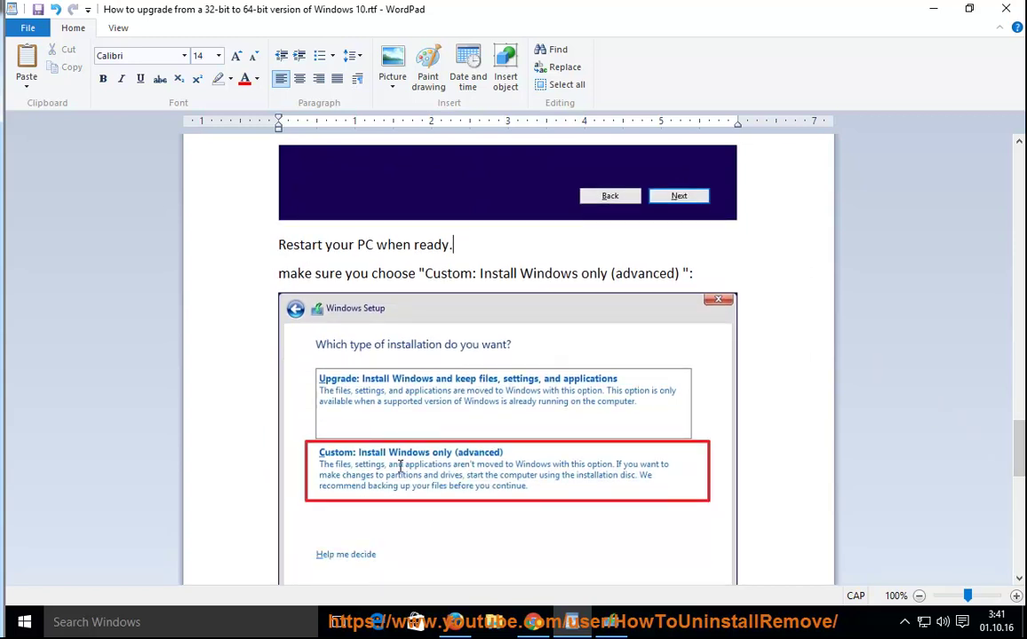
{"action": "scroll", "coordinate": [992, 449], "scroll_direction": "down", "scroll_amount": 5}
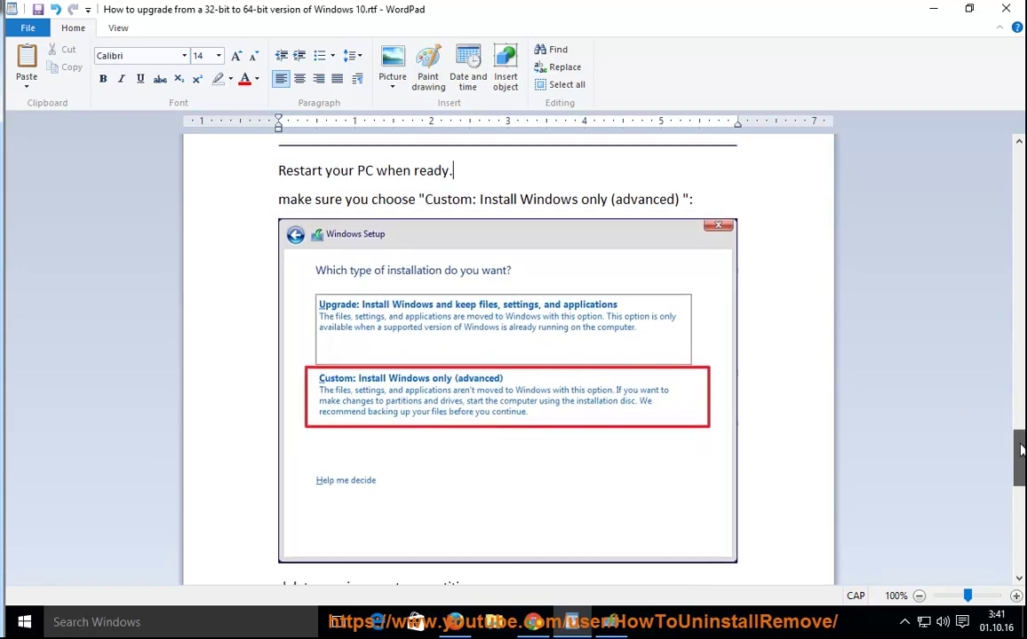
{"action": "left_click_drag", "start_coordinate": [283, 364], "coordinate": [414, 352]}
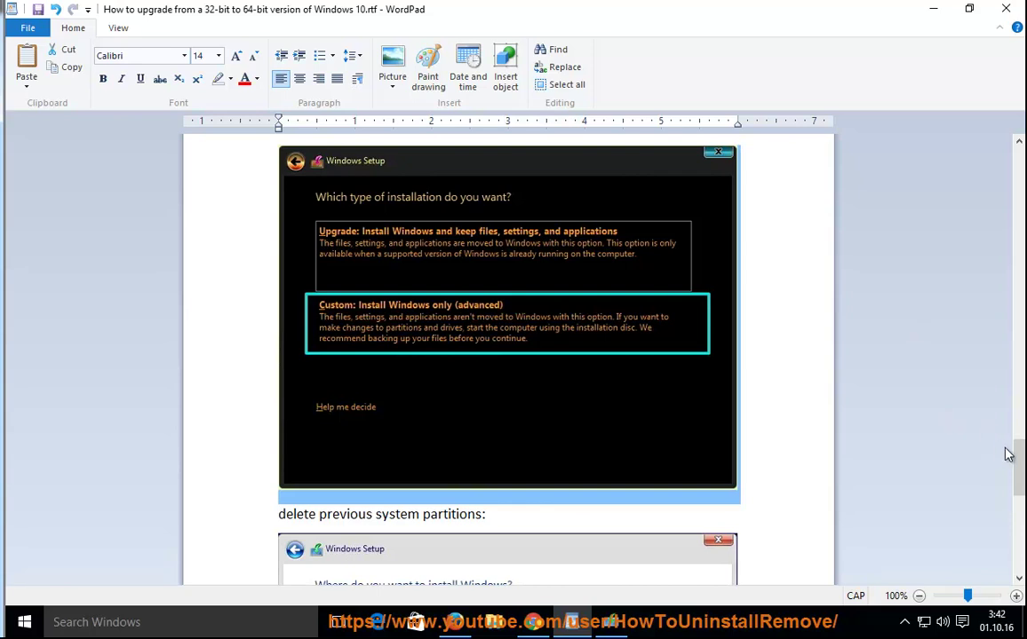
{"action": "scroll", "coordinate": [1001, 451], "scroll_direction": "up", "scroll_amount": 4}
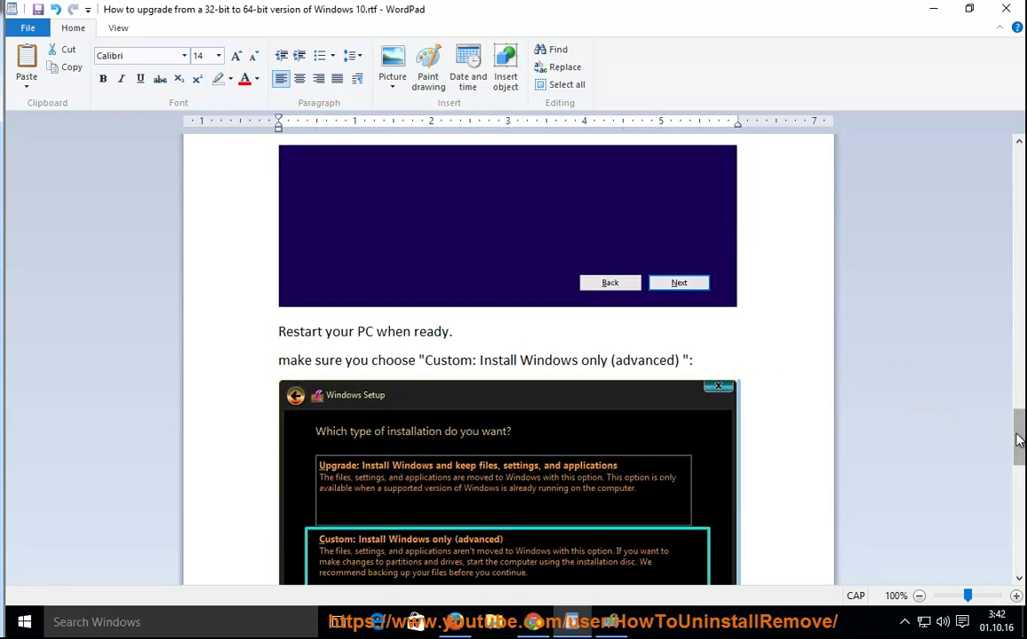
- Make the text "delete previous system partitions" bold and red
{"action": "scroll", "coordinate": [1017, 441], "scroll_direction": "down", "scroll_amount": 5}
{"action": "left_click", "coordinate": [488, 462]}
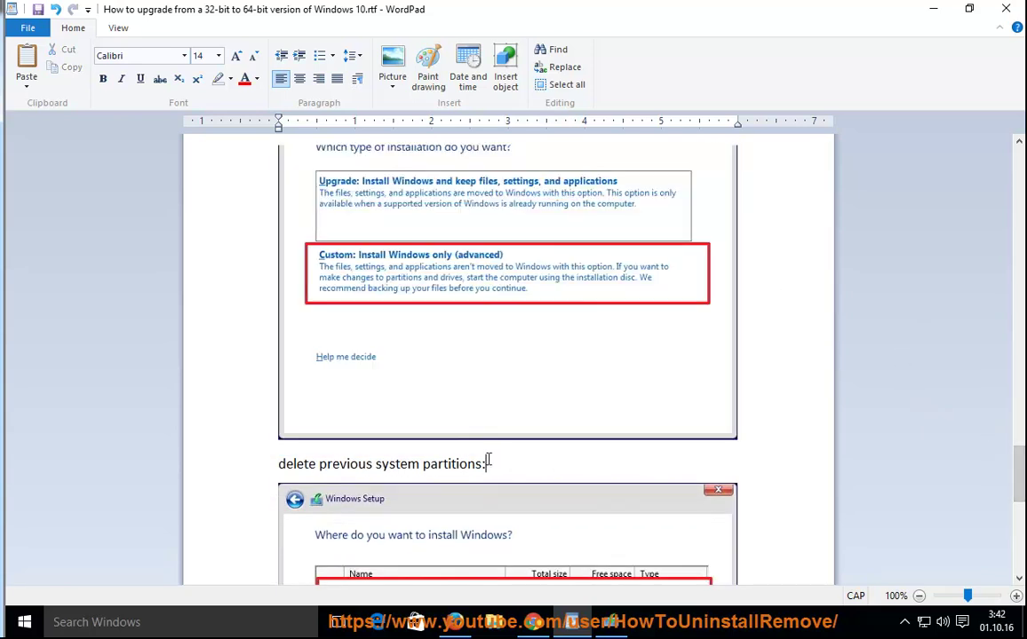
{"action": "left_click_drag", "start_coordinate": [484, 464], "coordinate": [299, 459]}
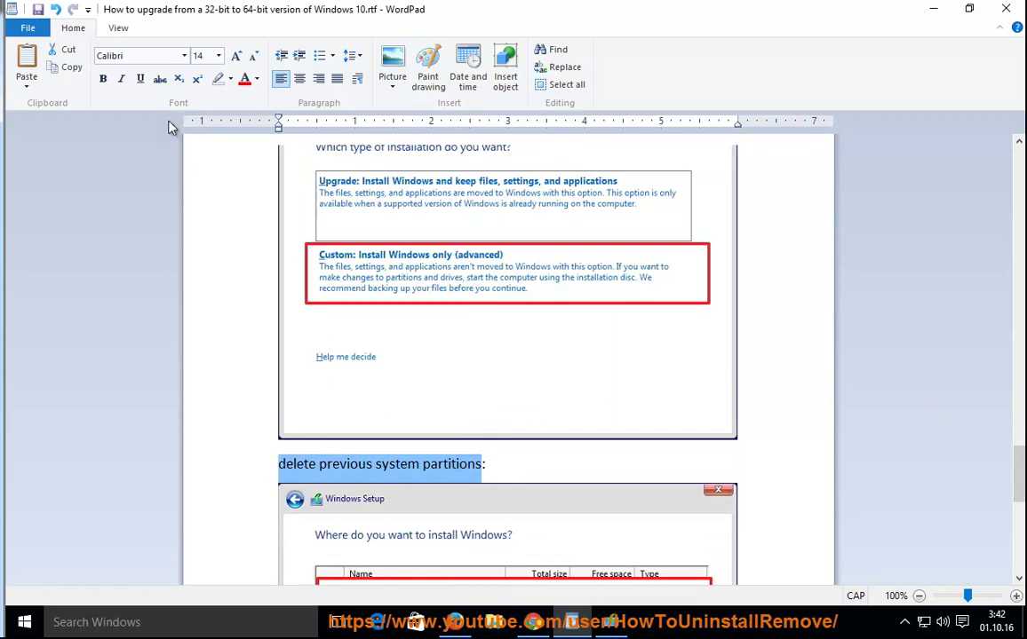
{"action": "left_click", "coordinate": [102, 78]}
{"action": "left_click", "coordinate": [245, 78]}
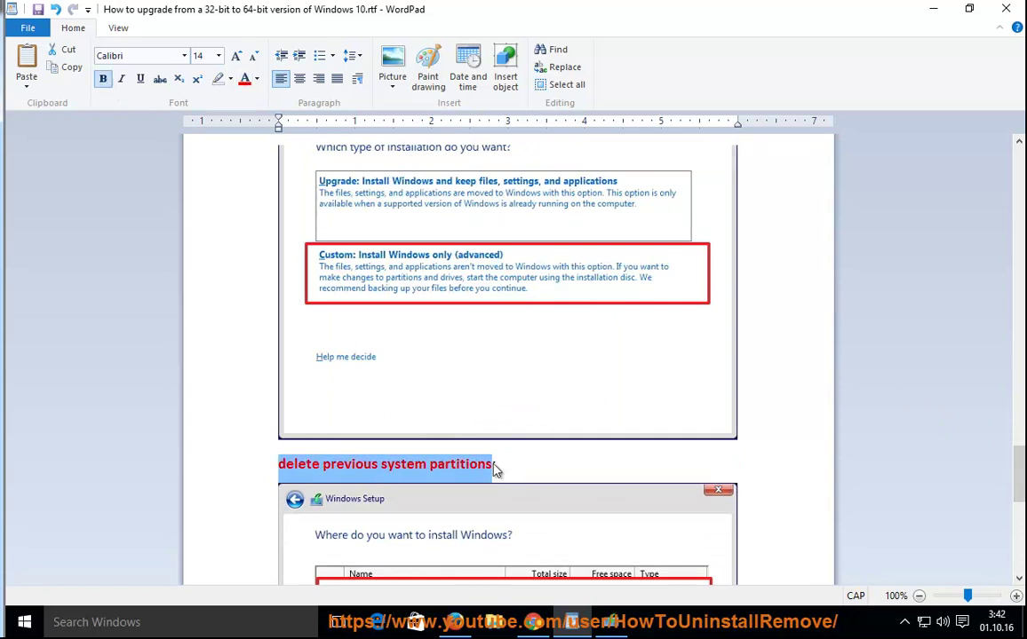
{"action": "left_click", "coordinate": [512, 464]}
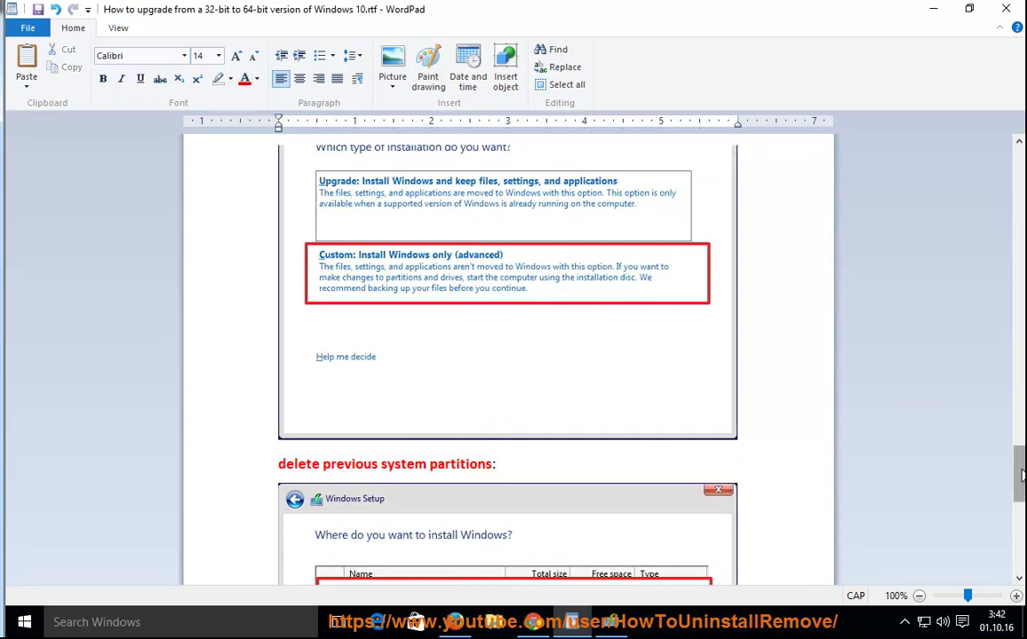
- Highlight the sentence about following onscreen wizards and make the word "upgrade" bold in the line below it
{"action": "scroll", "coordinate": [426, 391], "scroll_direction": "down", "scroll_amount": 5}
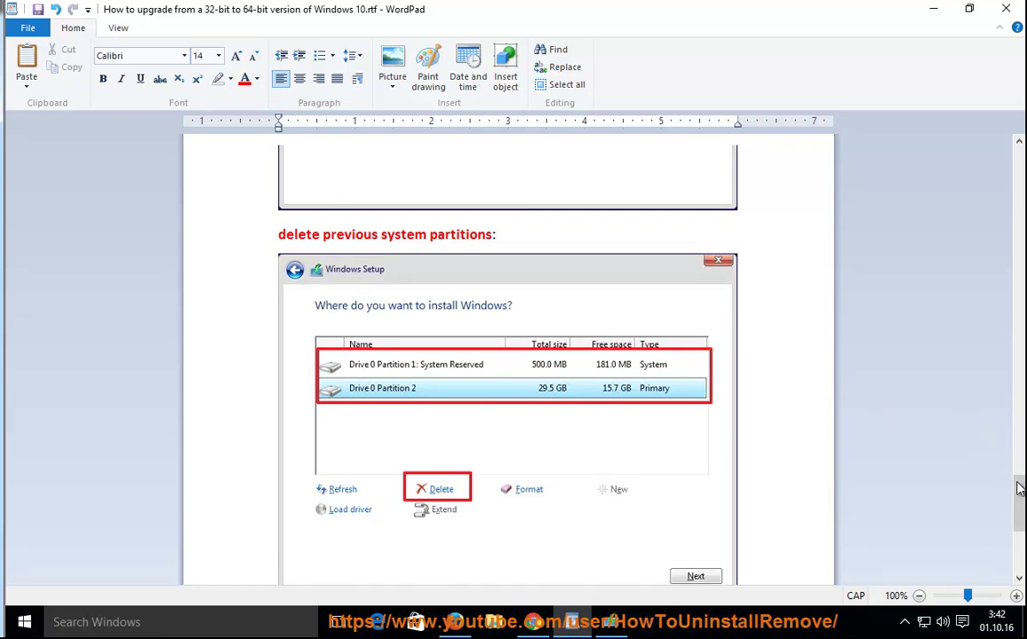
{"action": "left_click_drag", "start_coordinate": [1015, 486], "coordinate": [1019, 515]}
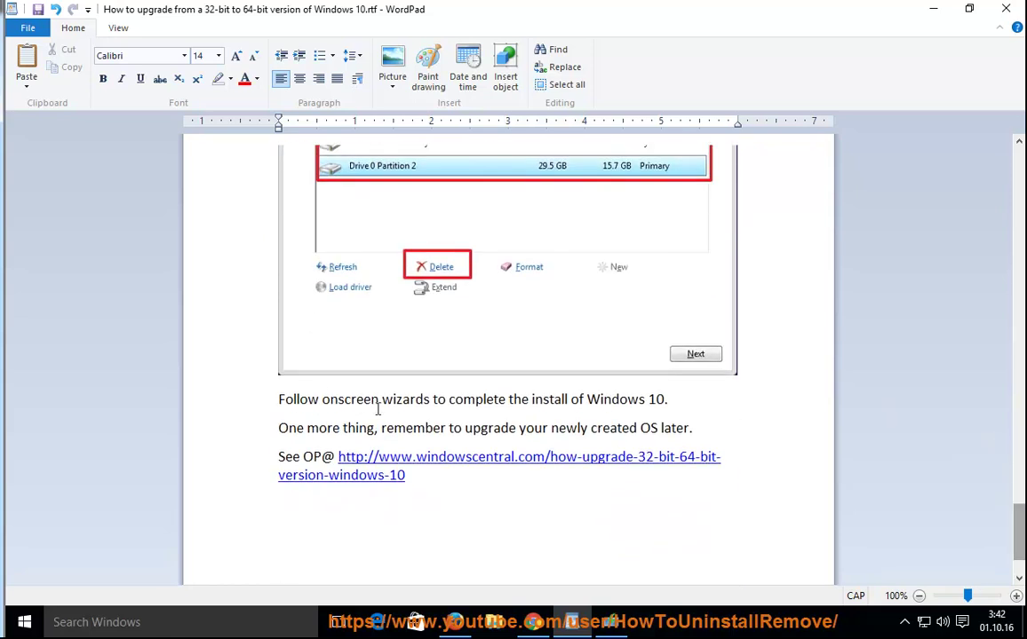
{"action": "left_click_drag", "start_coordinate": [279, 400], "coordinate": [651, 393]}
{"action": "left_click", "coordinate": [675, 404]}
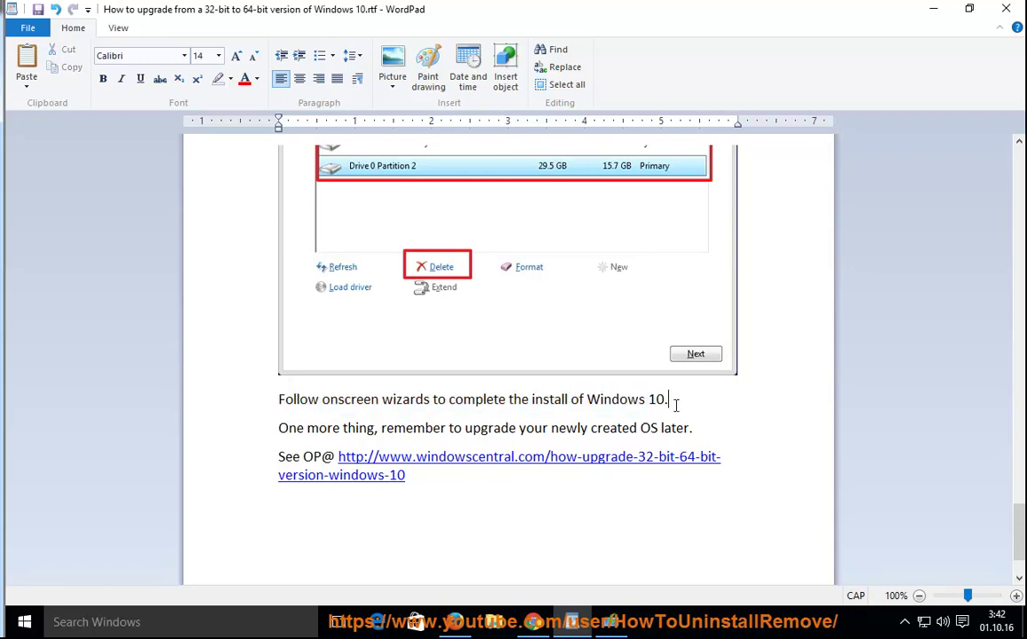
{"action": "double_click", "coordinate": [480, 430]}
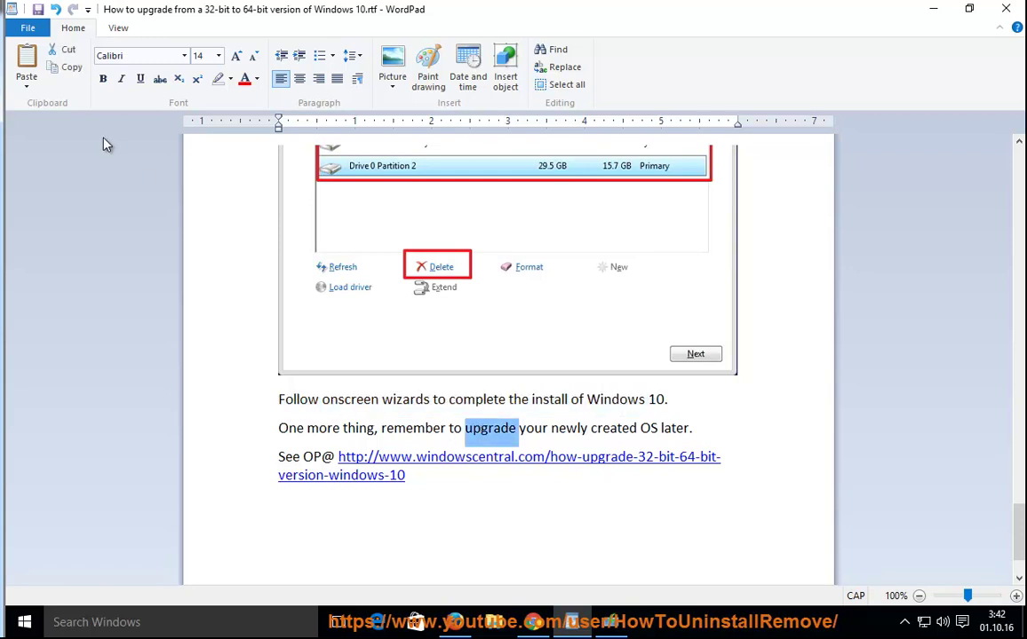
{"action": "left_click", "coordinate": [103, 81]}
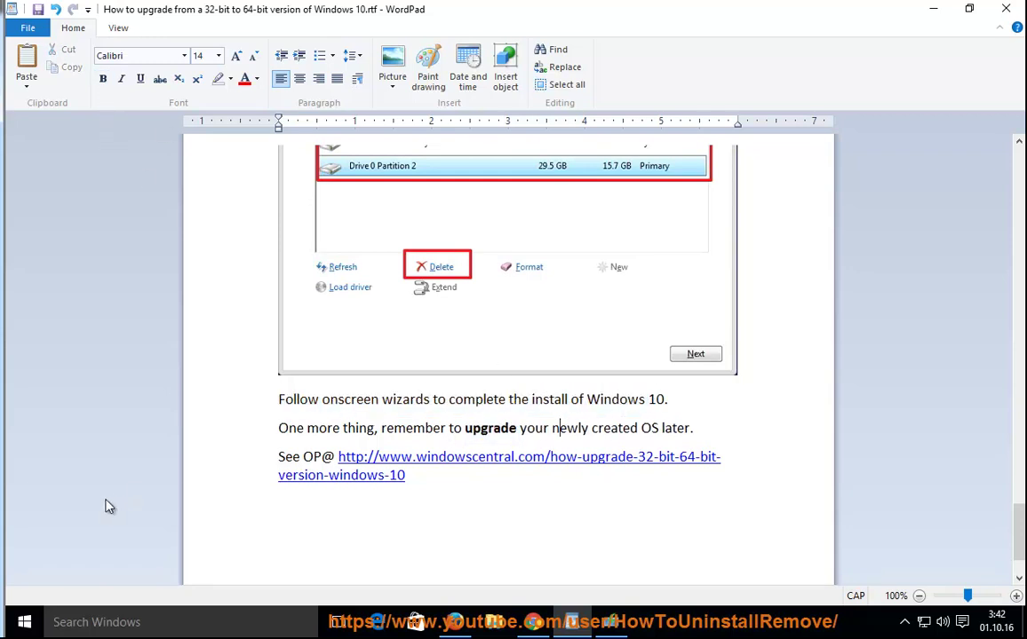
- Search Windows for "UPDATE" and open the Windows Update settings
{"action": "left_click", "coordinate": [127, 613]}
{"action": "type", "text": "UPDATE"}
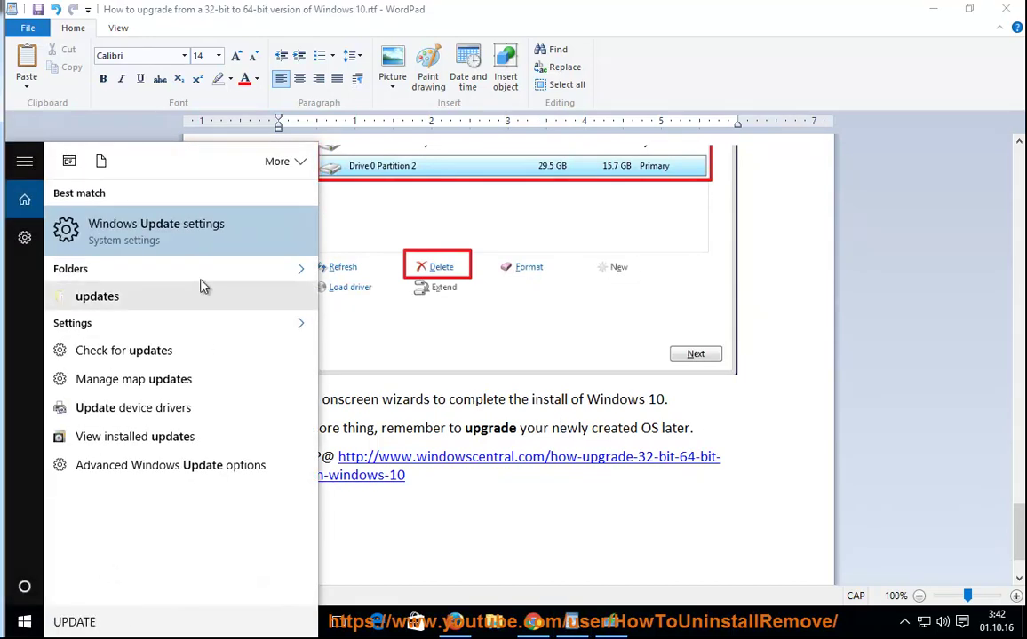
{"action": "left_click", "coordinate": [204, 242]}
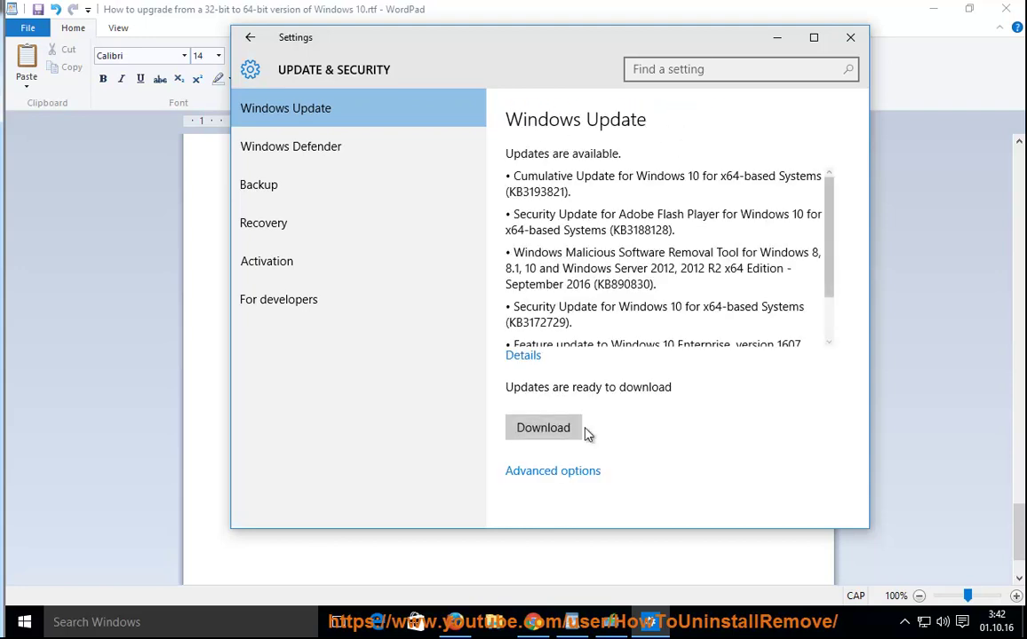
- Examine the advanced Windows Update options for how updates are installed and go back
{"action": "left_click", "coordinate": [554, 474]}
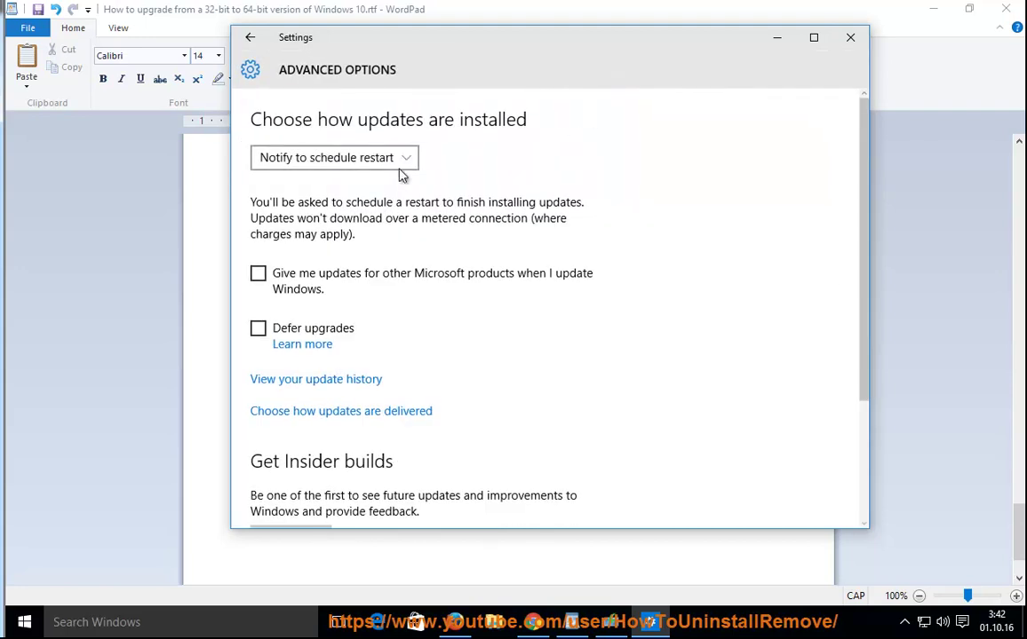
{"action": "left_click", "coordinate": [396, 160]}
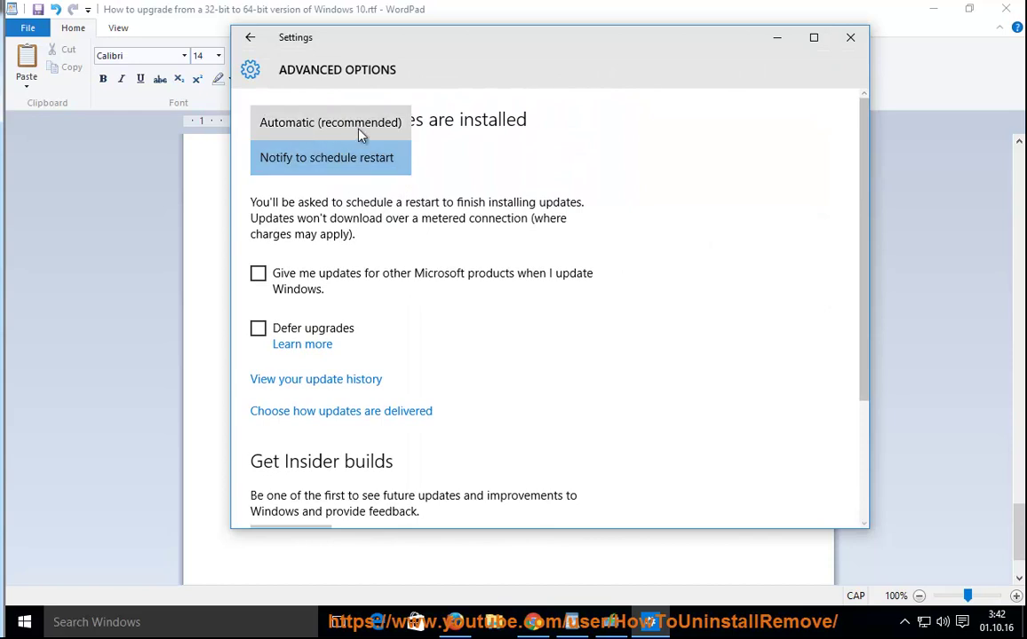
{"action": "left_click", "coordinate": [549, 167]}
{"action": "left_click", "coordinate": [250, 37]}
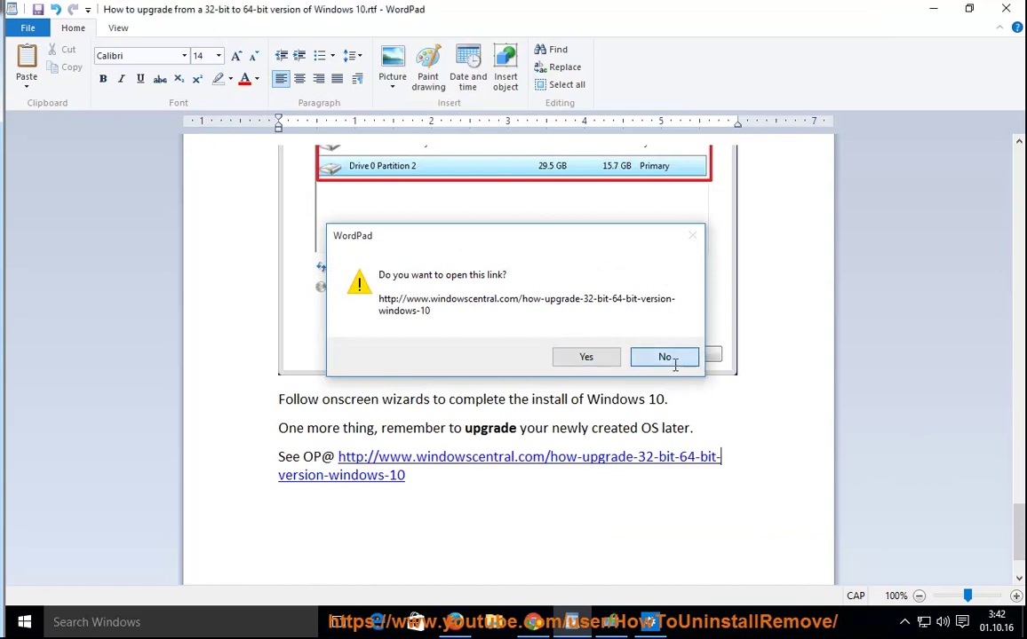
- Decline opening the windowscentral.com link and highlight the guide's title at the start of the document
{"action": "left_click", "coordinate": [671, 362]}
{"action": "left_click_drag", "start_coordinate": [1018, 546], "coordinate": [1018, 147]}
{"action": "left_click_drag", "start_coordinate": [649, 193], "coordinate": [258, 149]}
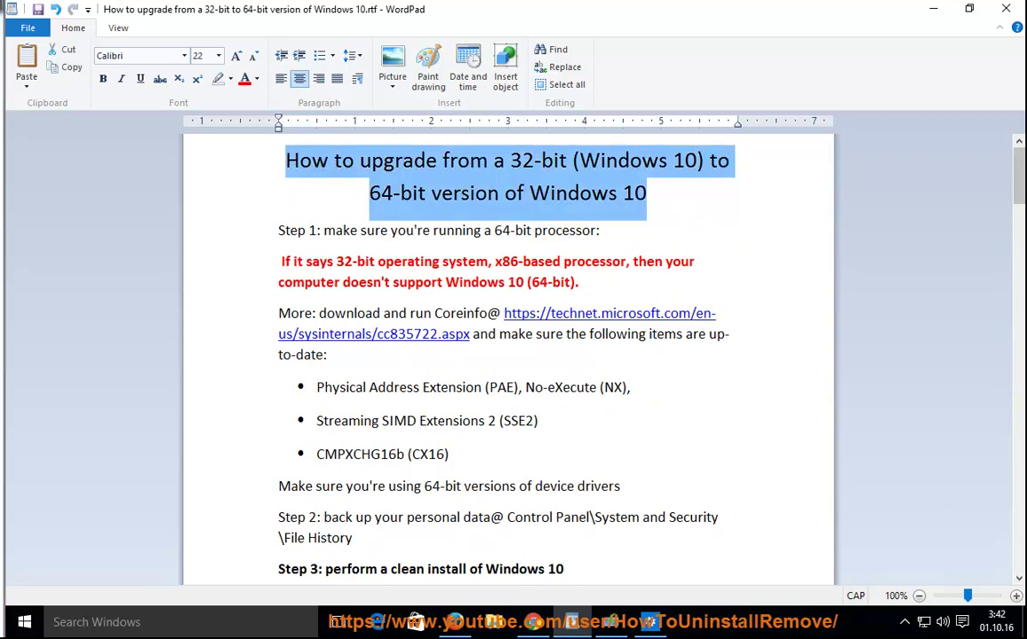